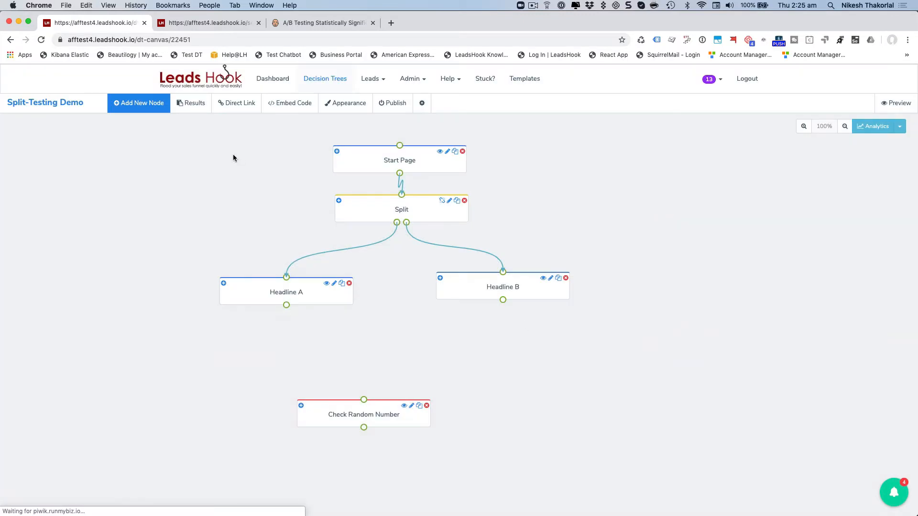
Step: Inspect the custom field condition of the Split node's "< 50" path, keeping Custom Field as its type, and save and exit the node
click(130, 103)
click(131, 75)
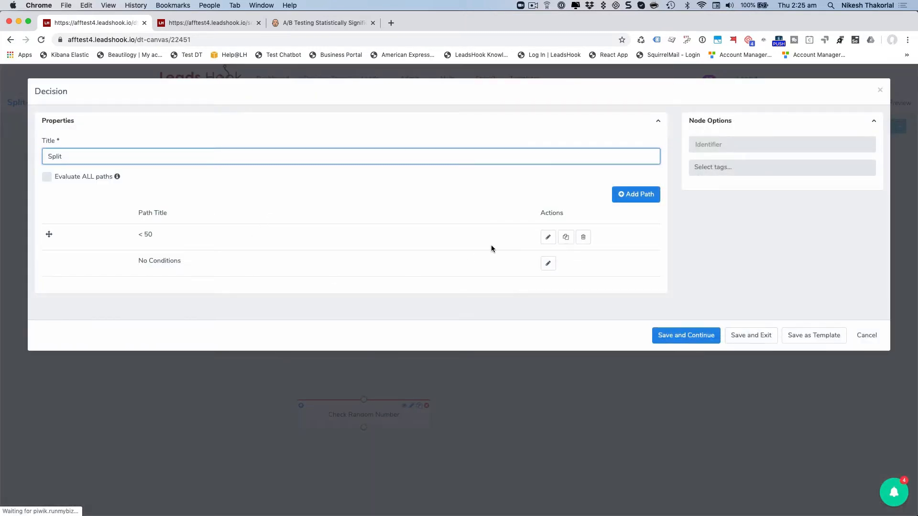
click(548, 238)
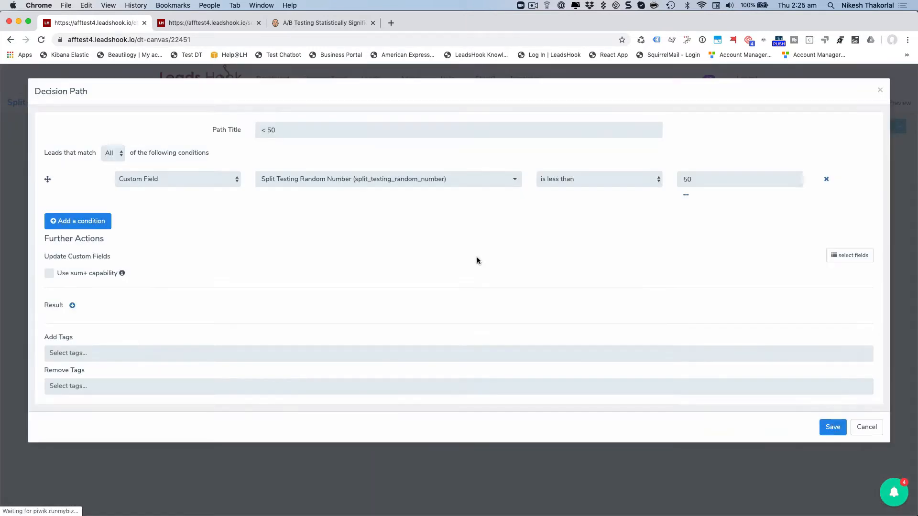
click(178, 182)
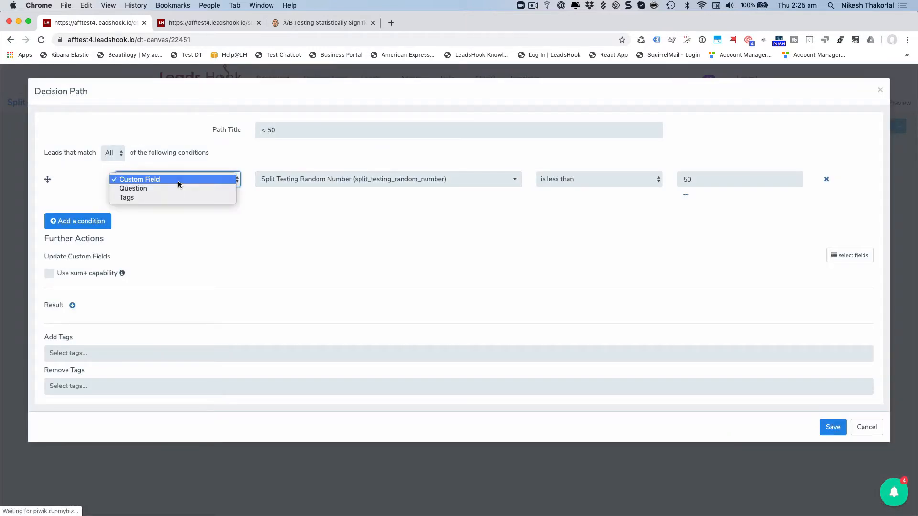
click(178, 182)
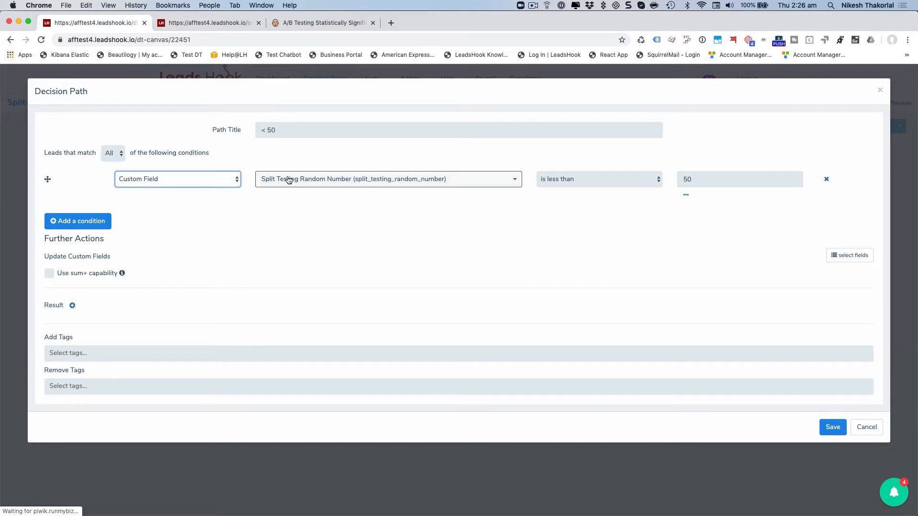
click(836, 431)
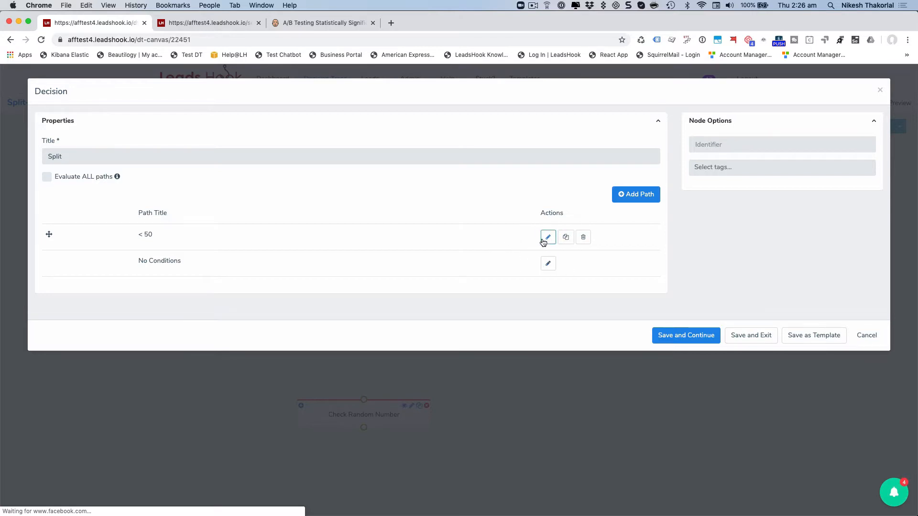
click(751, 335)
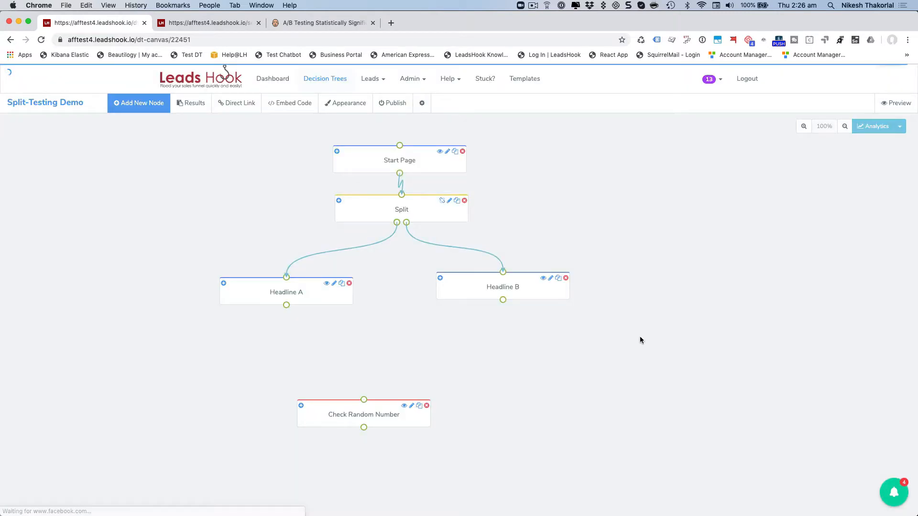
Step: Reposition the Headline A and Headline B nodes level with each other beneath the Split node
drag(336, 306, 348, 300)
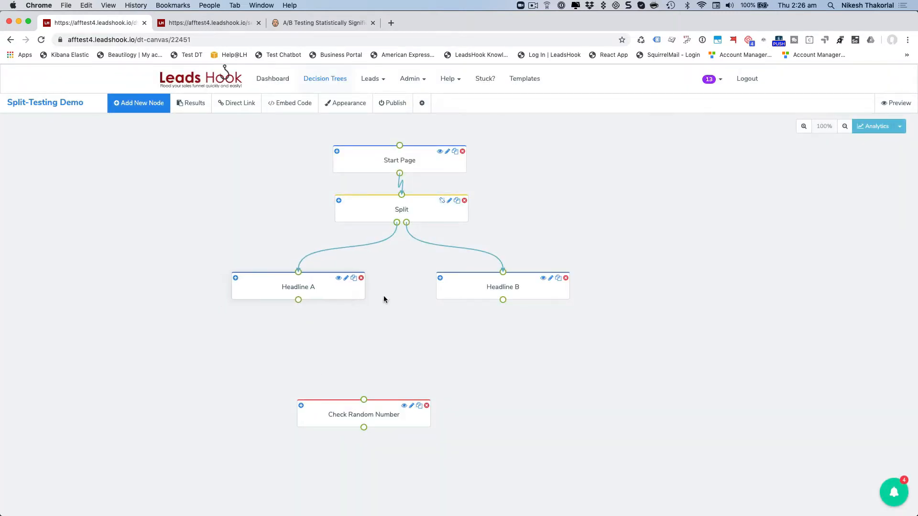
drag(456, 290, 451, 290)
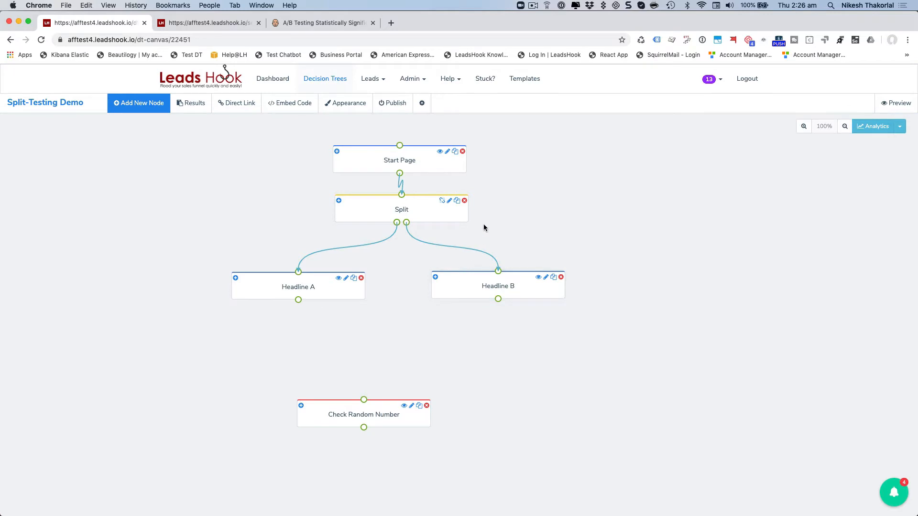
Step: Preview the decision tree and run through its test from the Start Page to the end
click(222, 22)
click(124, 24)
click(897, 103)
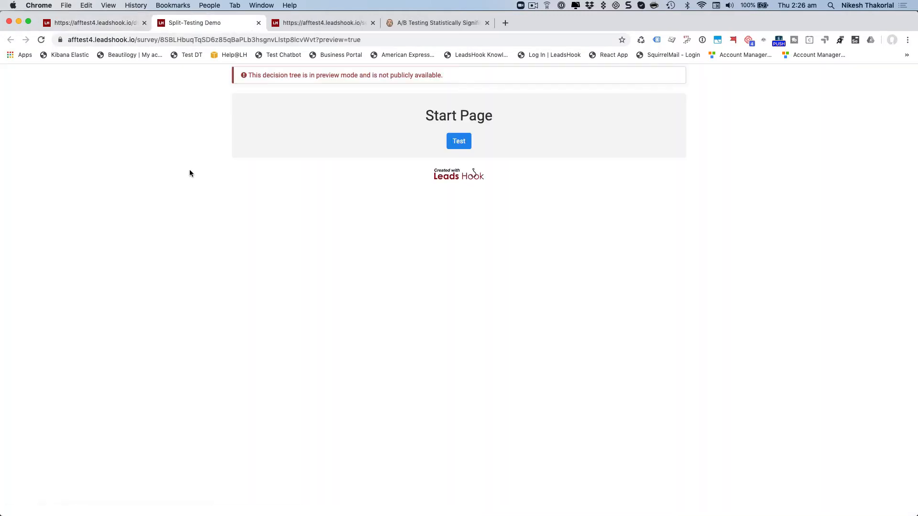
click(470, 145)
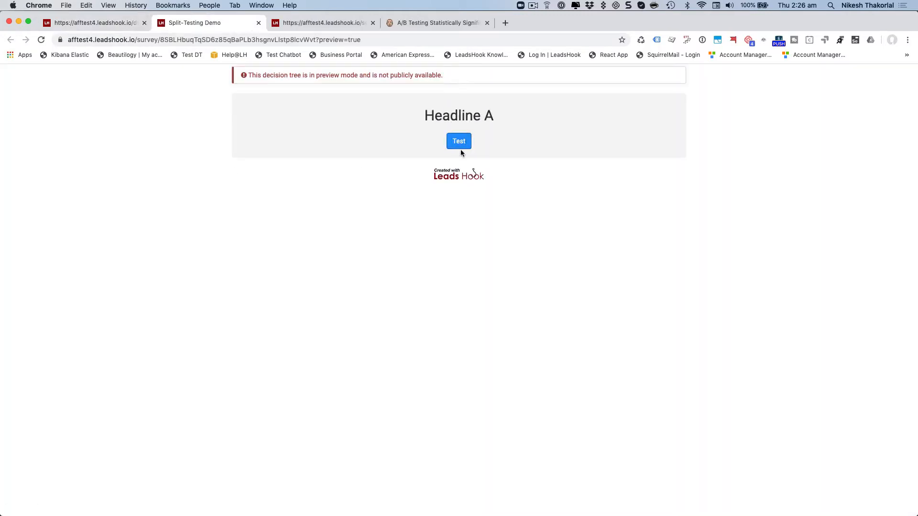
click(459, 144)
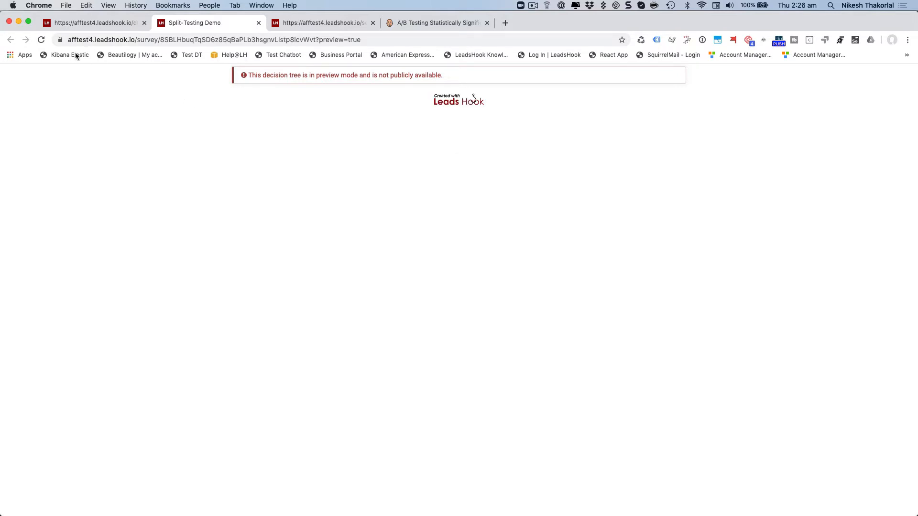
Step: Reload the preview twice, rerun the Start Page test each time to check which headline is served, and close the preview
click(41, 40)
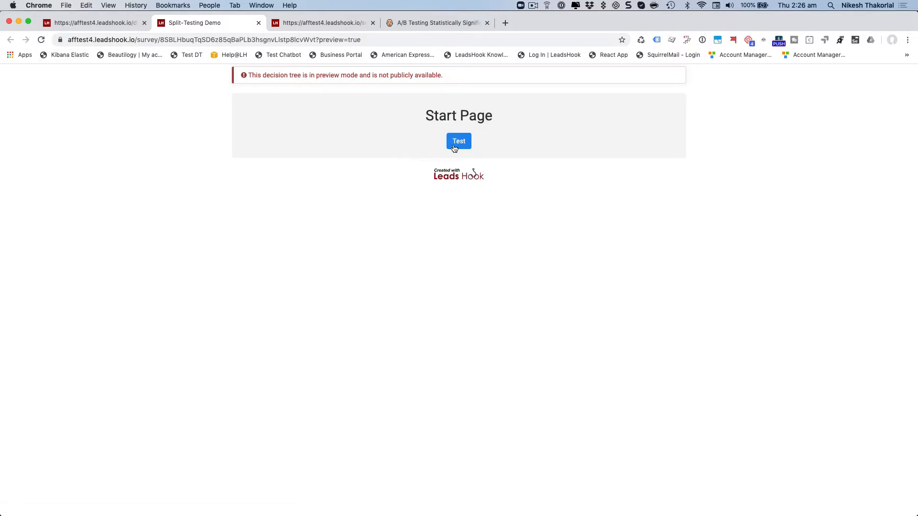
click(455, 147)
click(457, 145)
click(41, 40)
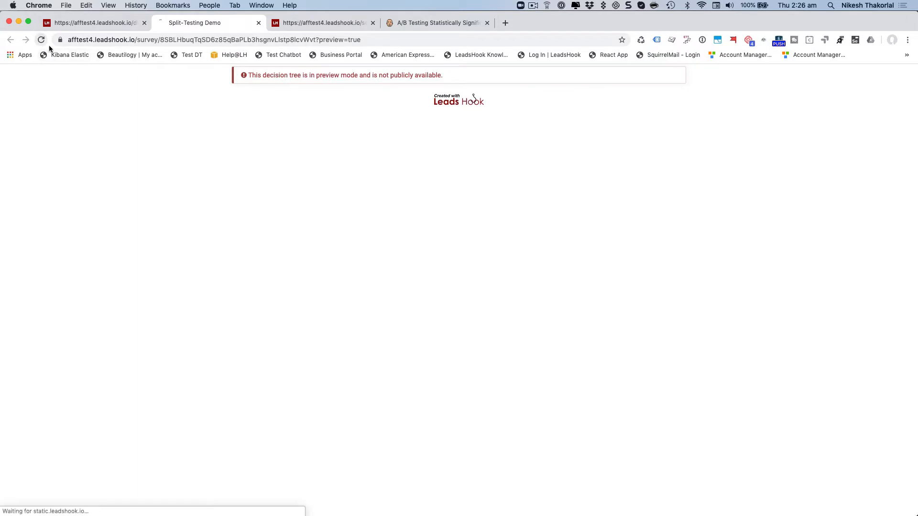
click(447, 144)
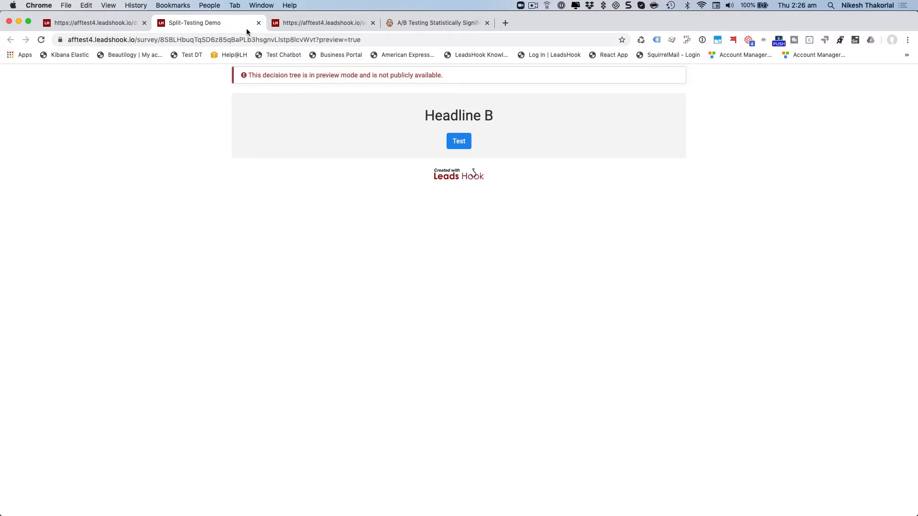
click(259, 23)
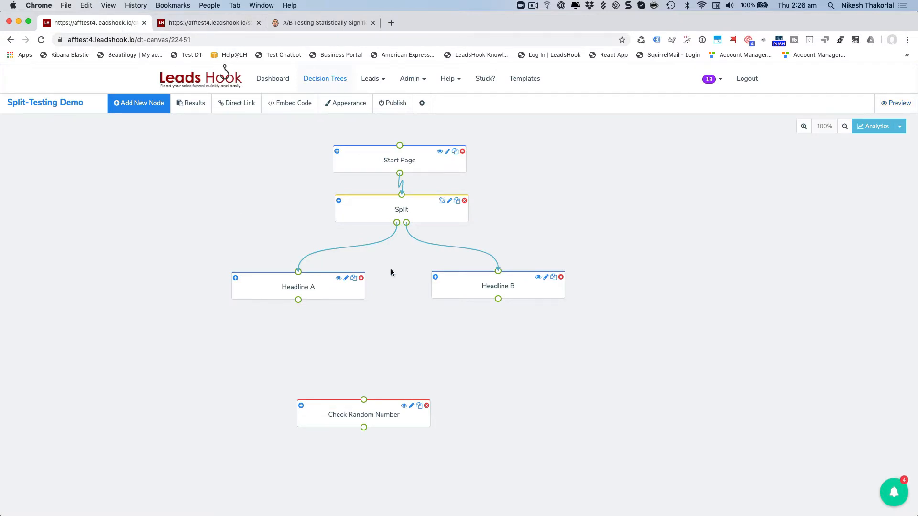
Step: Move Headline B closer to the Split node's centre line and shift Headline A slightly down
drag(457, 285, 449, 295)
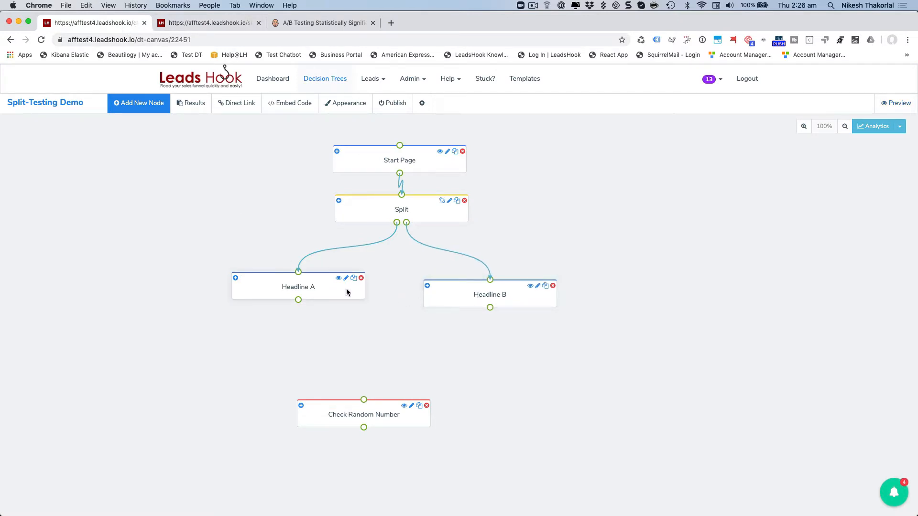
drag(346, 289, 346, 292)
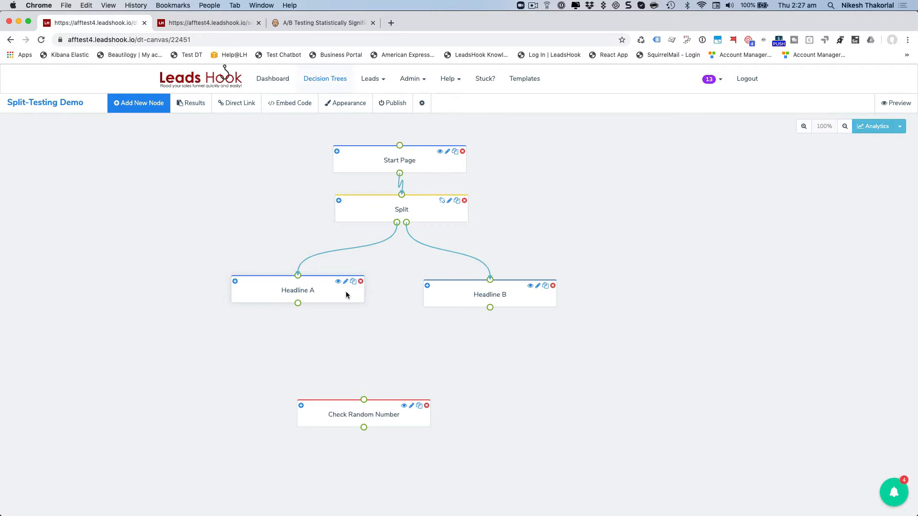
click(392, 162)
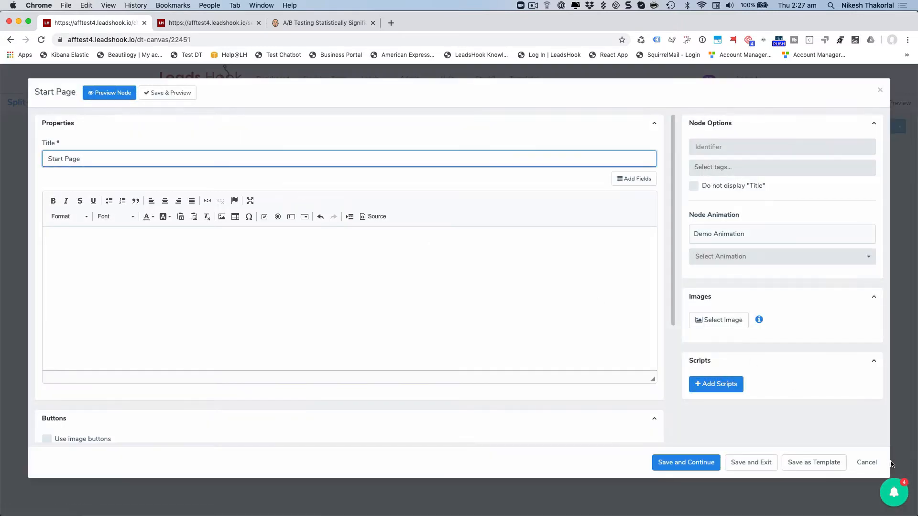
click(865, 462)
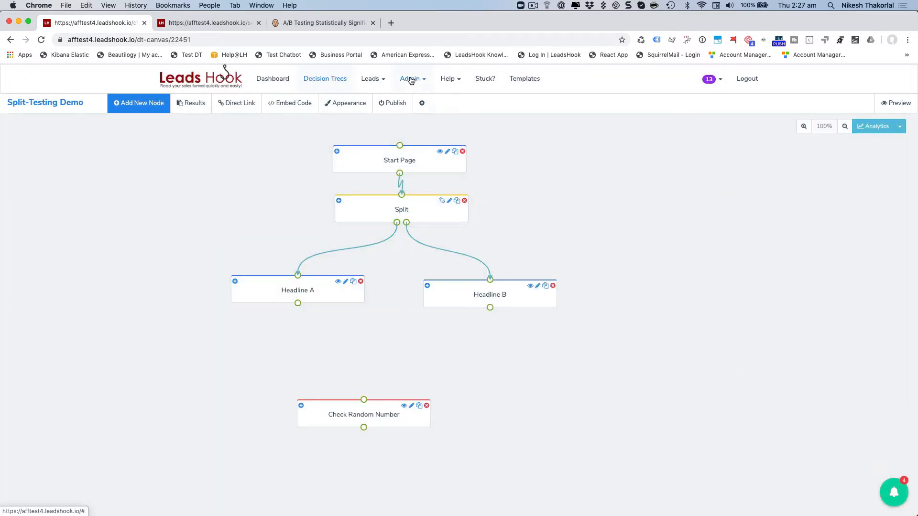
click(412, 80)
click(421, 152)
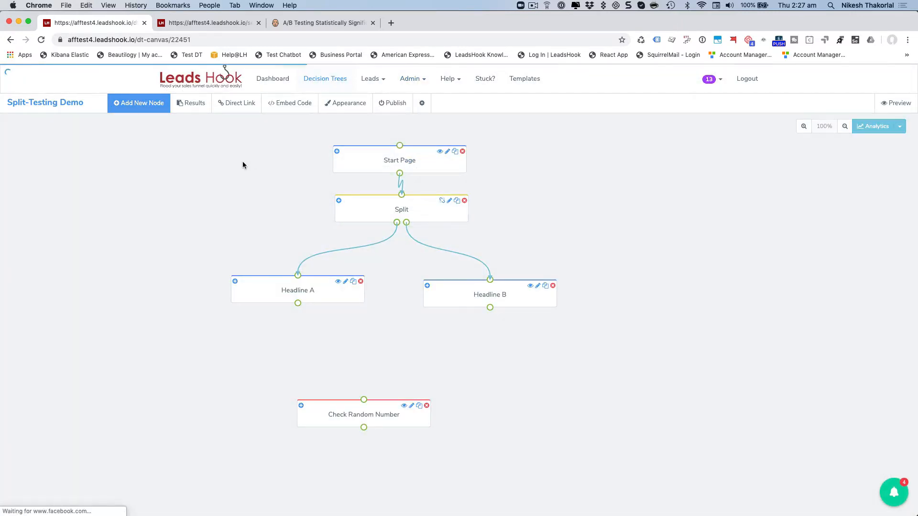
click(322, 82)
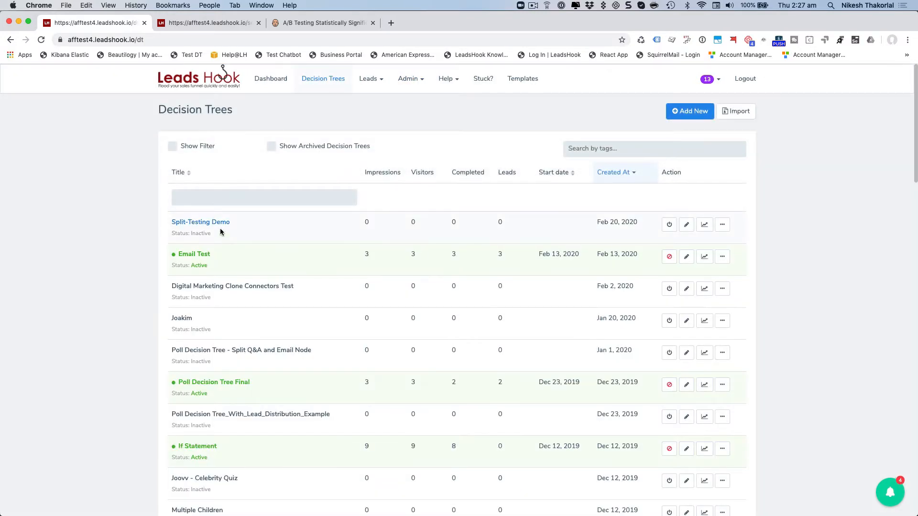
click(213, 227)
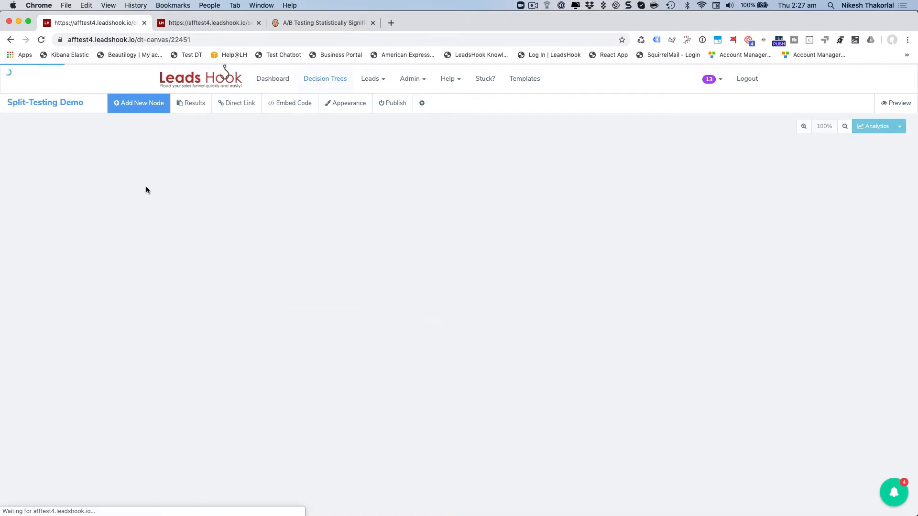
Step: Examine the decision tree's script settings and its form for adding a script, leaving both without saving
click(418, 99)
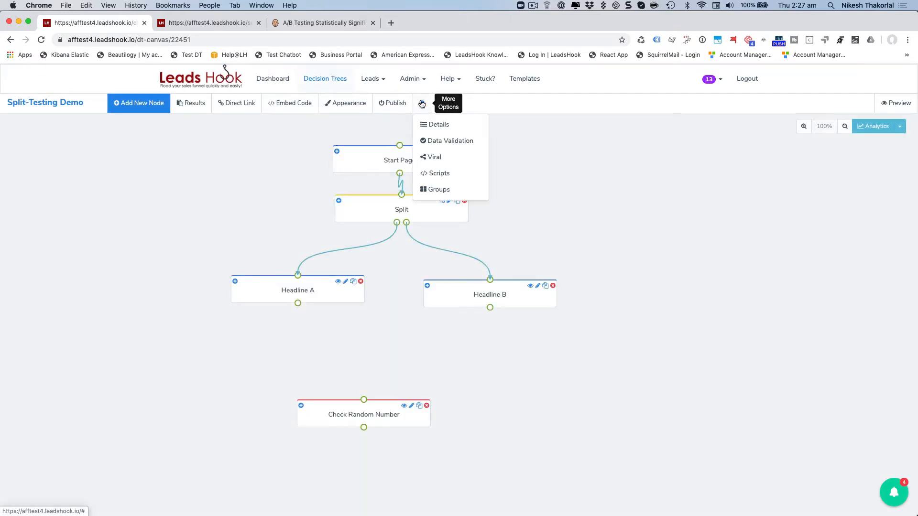
click(443, 178)
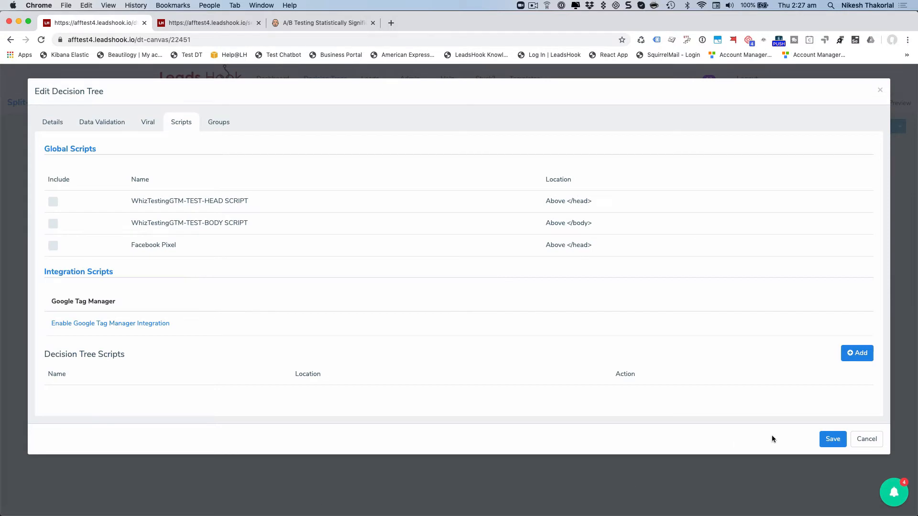
click(856, 352)
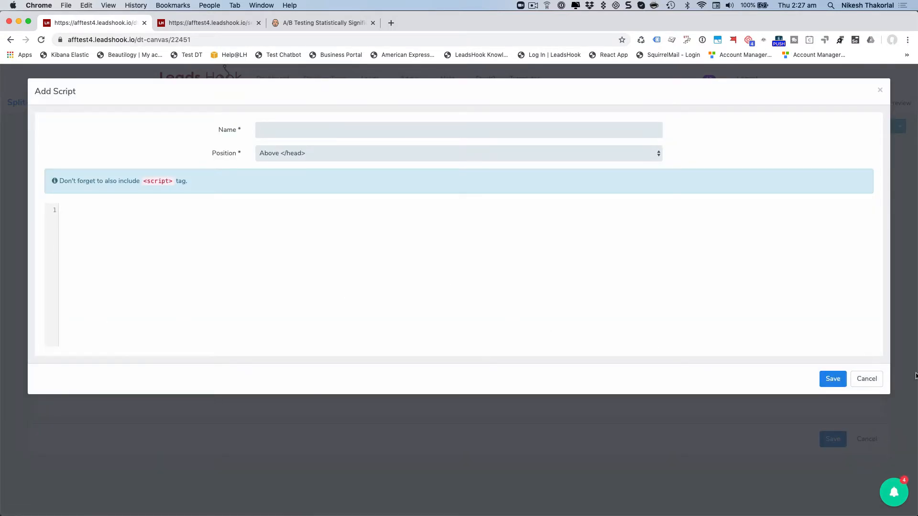
click(877, 383)
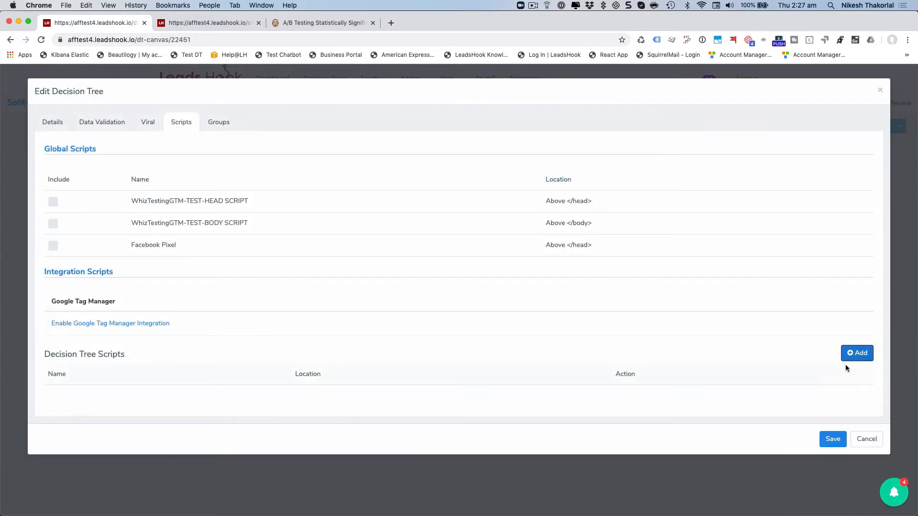
click(866, 438)
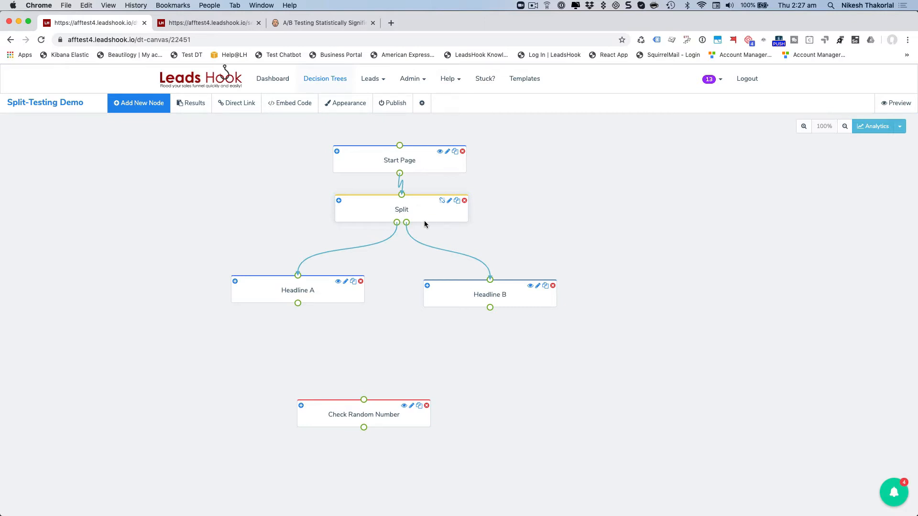
Step: Review the visitor and conversion inputs and test results on the A/B testing calculator page, and return to the decision tree
click(333, 24)
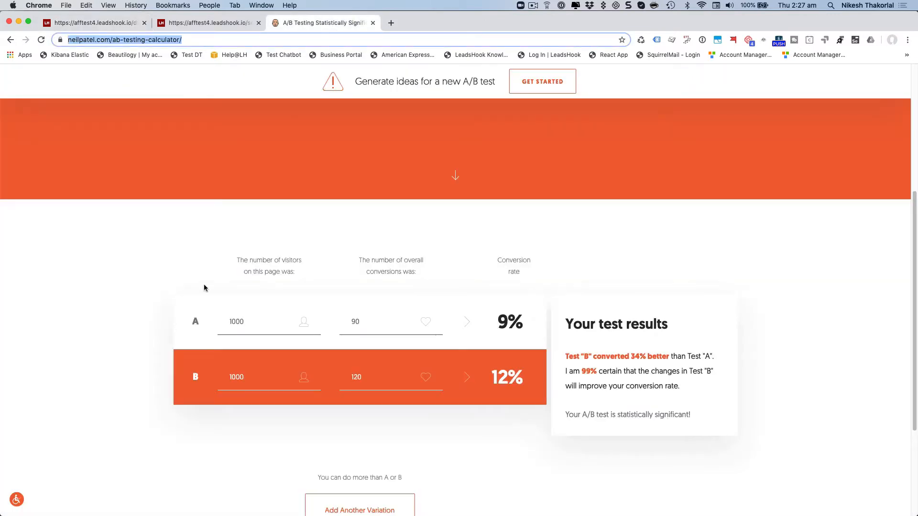
scroll(113, 188, down, 1)
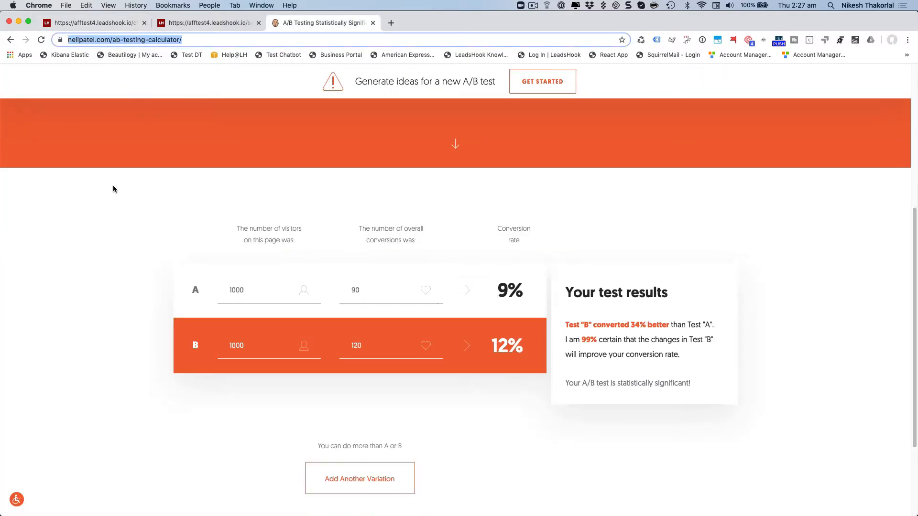
scroll(115, 189, up, 1)
click(105, 24)
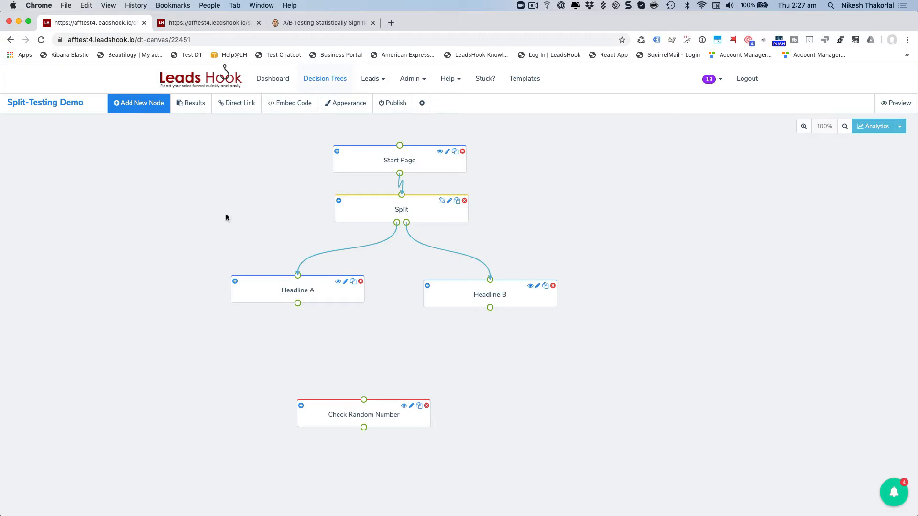
Step: Examine the Start Page node's form for adding a script, with the type set to script, leaving both forms without saving
click(415, 107)
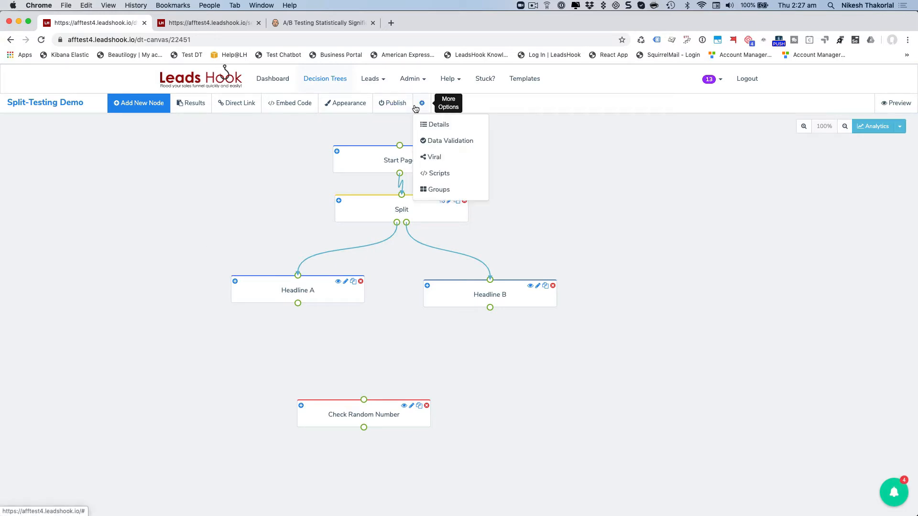
click(271, 189)
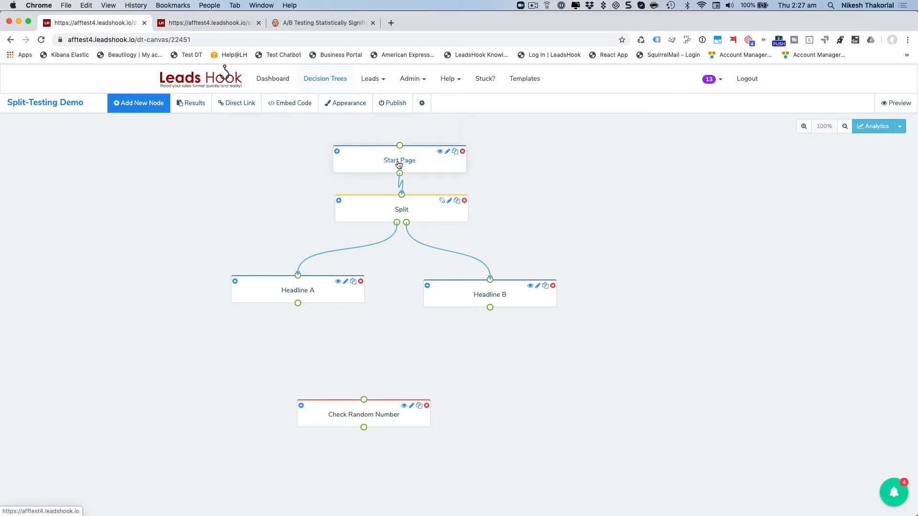
double_click(341, 171)
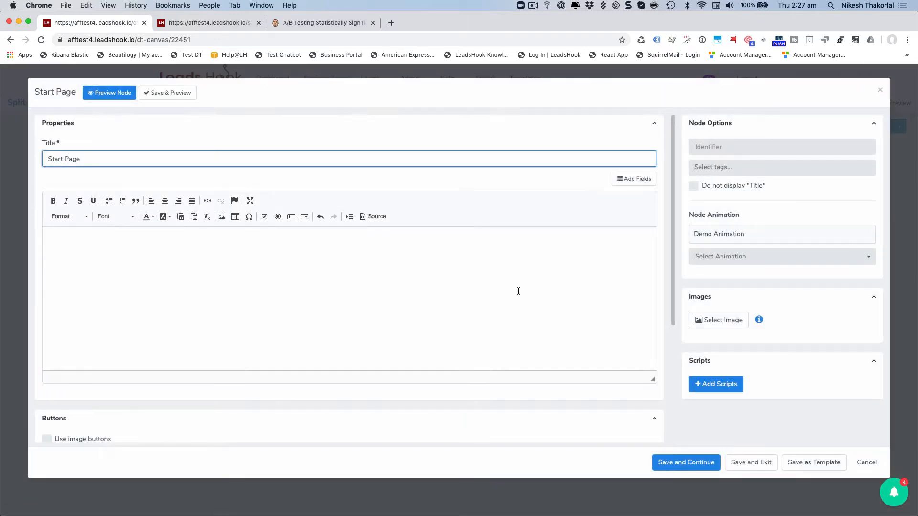
click(713, 387)
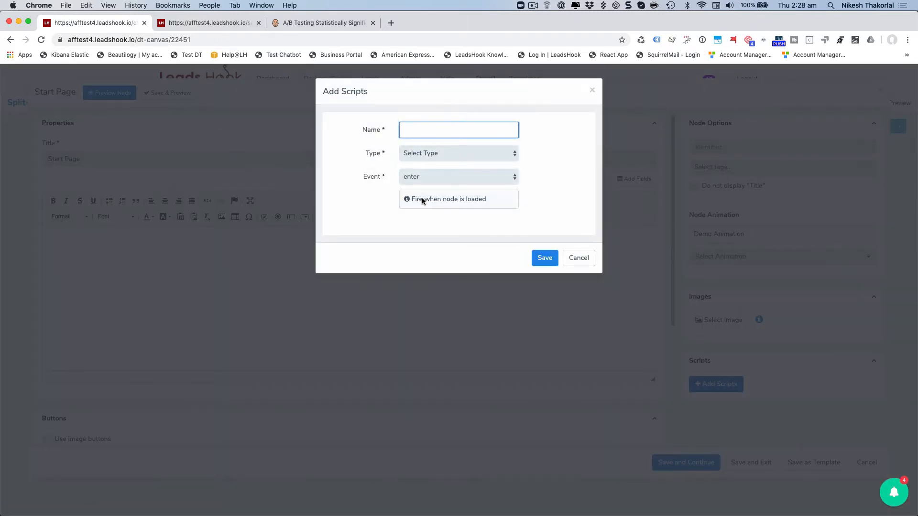
click(433, 178)
click(433, 177)
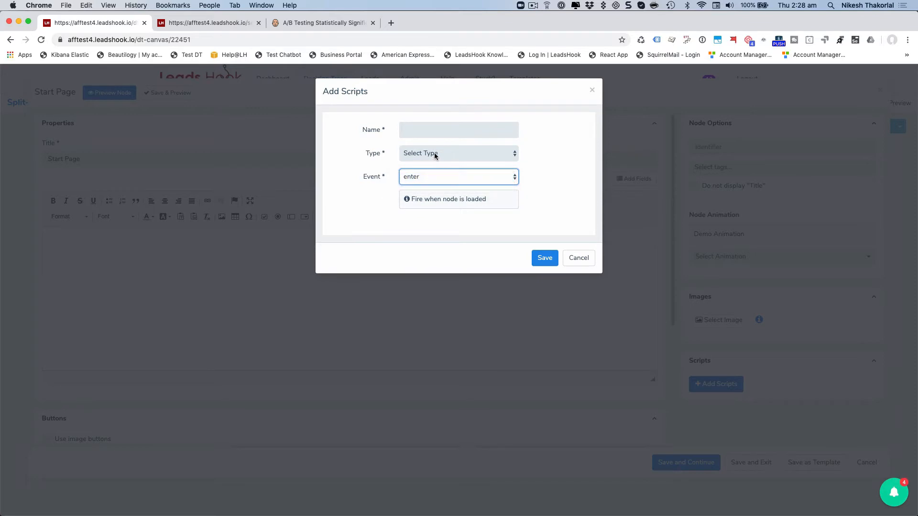
click(434, 154)
click(433, 171)
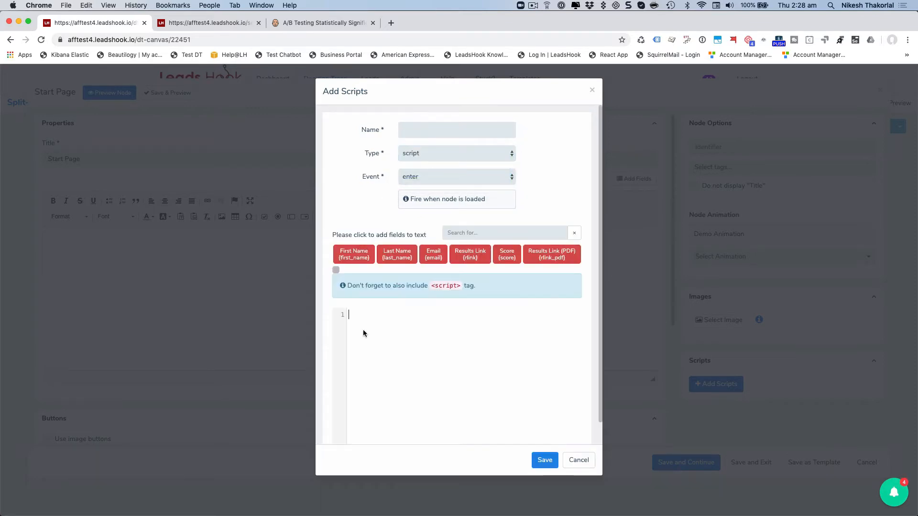
click(578, 461)
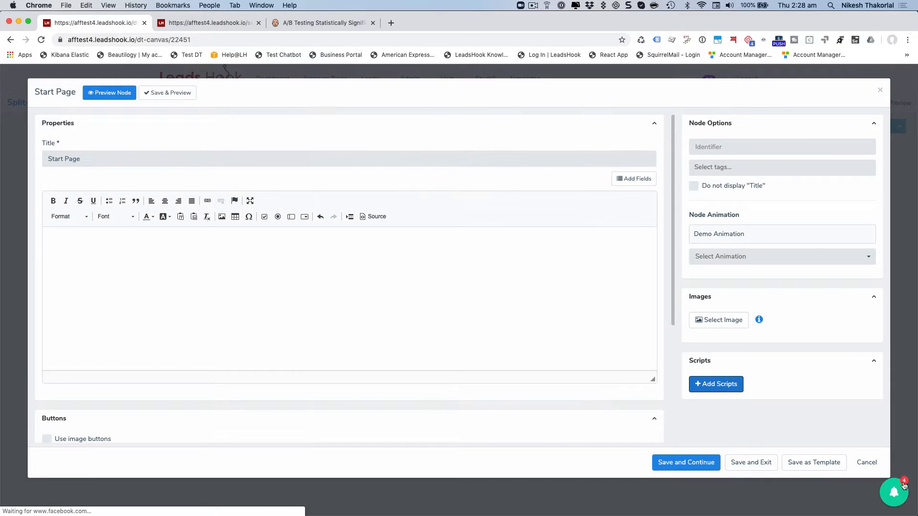
click(868, 463)
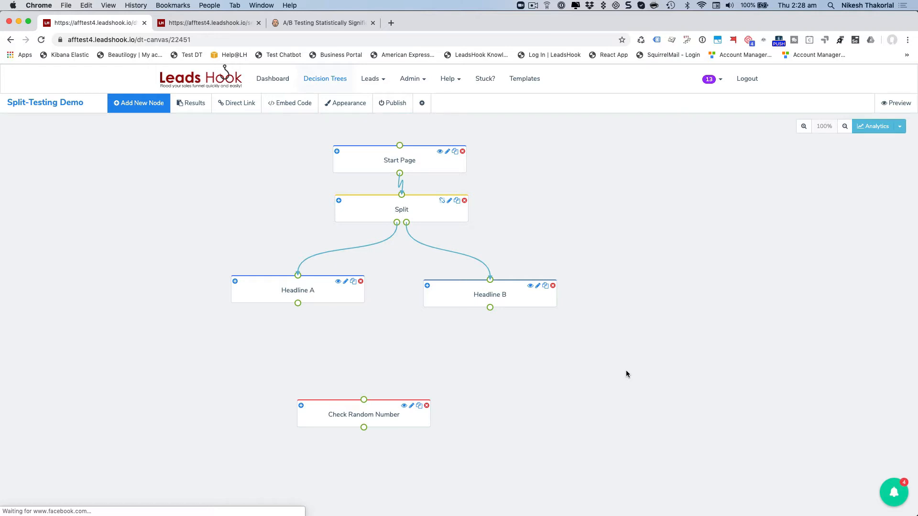
Step: Review the A/B testing calculator page, return to the decision tree, and spread Headline A and Headline B farther apart below the Split node
click(312, 24)
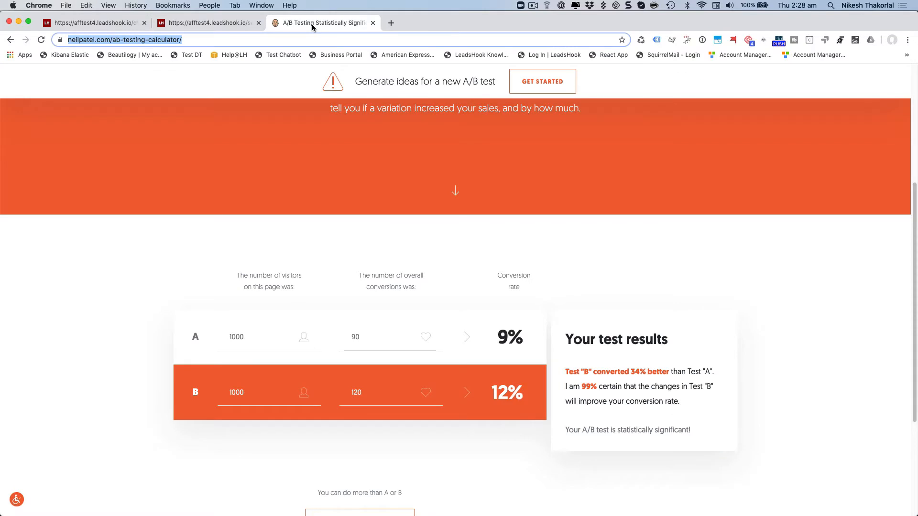
click(105, 24)
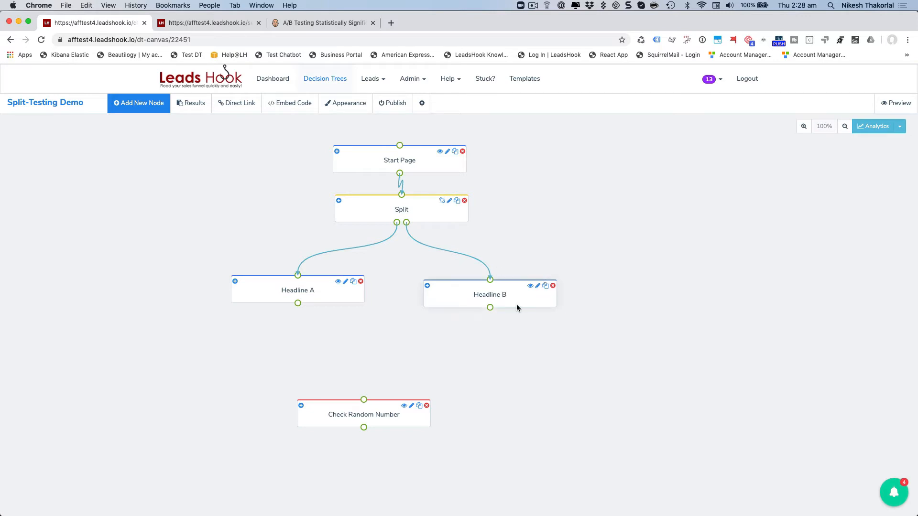
drag(528, 306, 566, 302)
drag(326, 295, 309, 293)
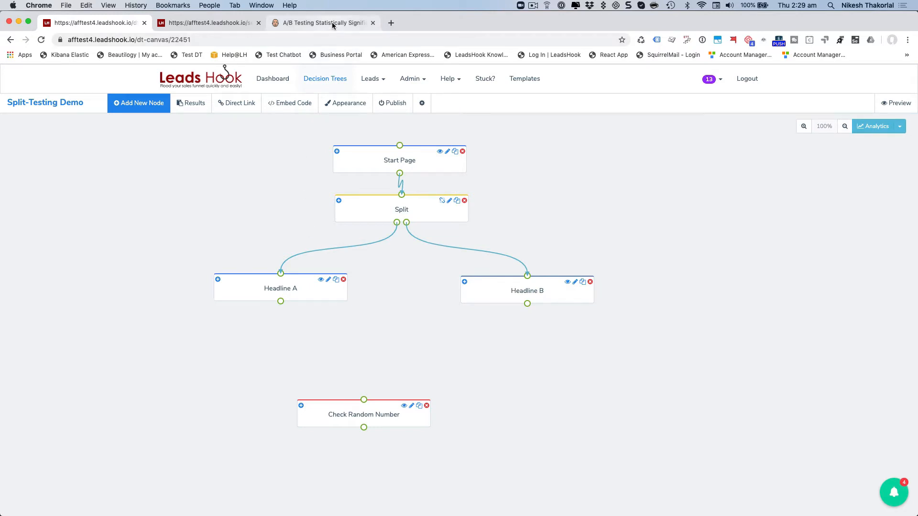
Step: Examine the Split node's < 50 path and the fields available for its custom field updates, leaving everything without saving
double_click(404, 210)
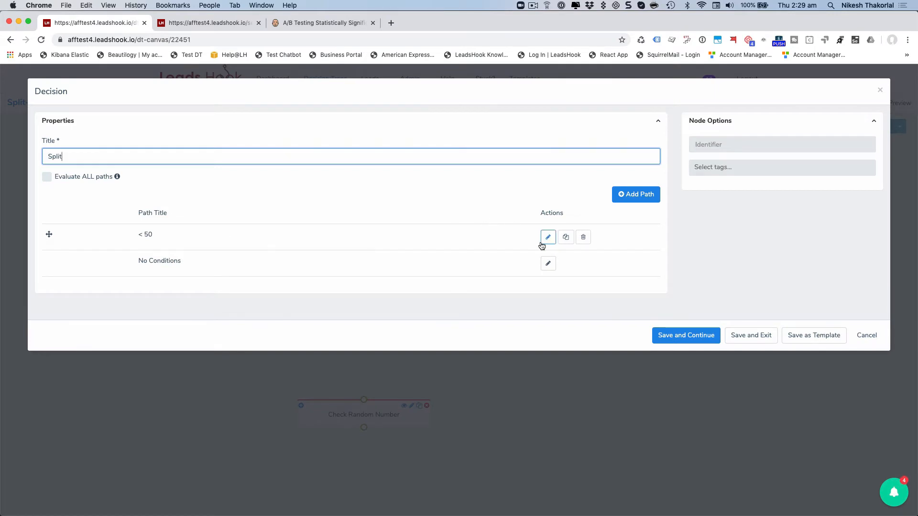
click(547, 238)
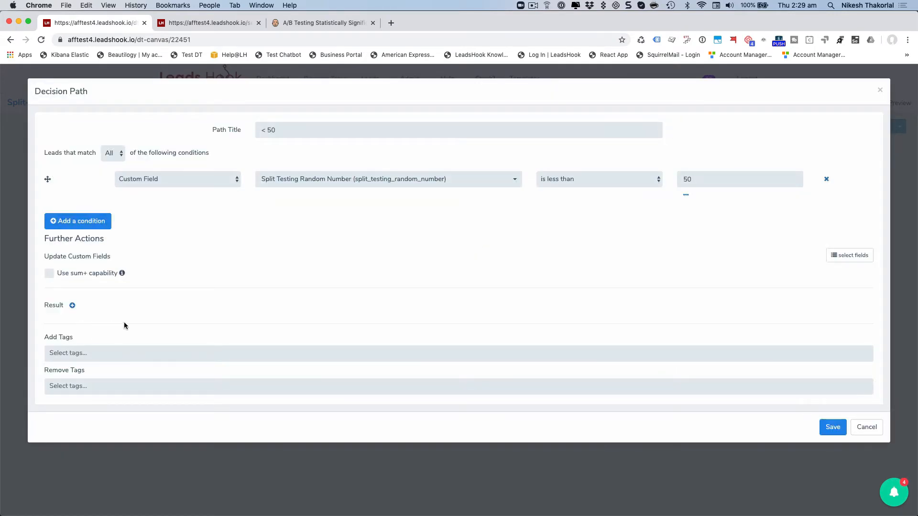
click(859, 257)
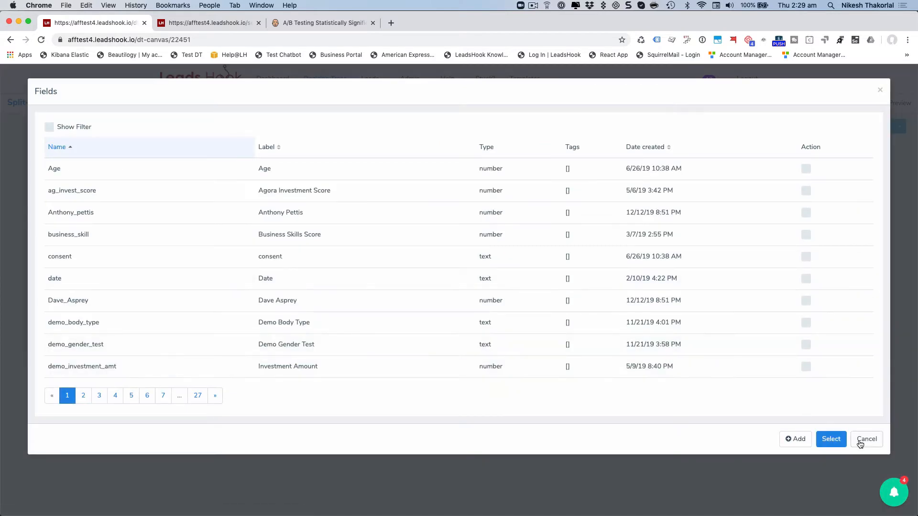
click(860, 441)
click(867, 427)
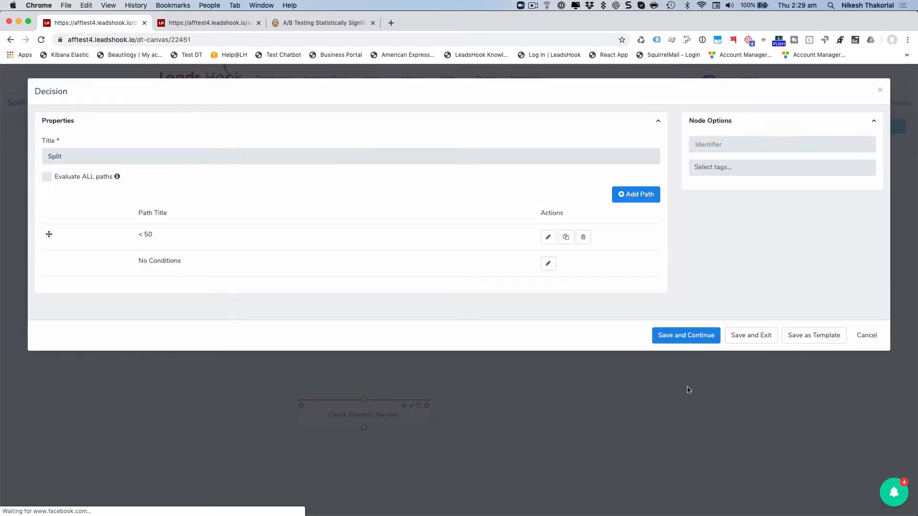
click(867, 336)
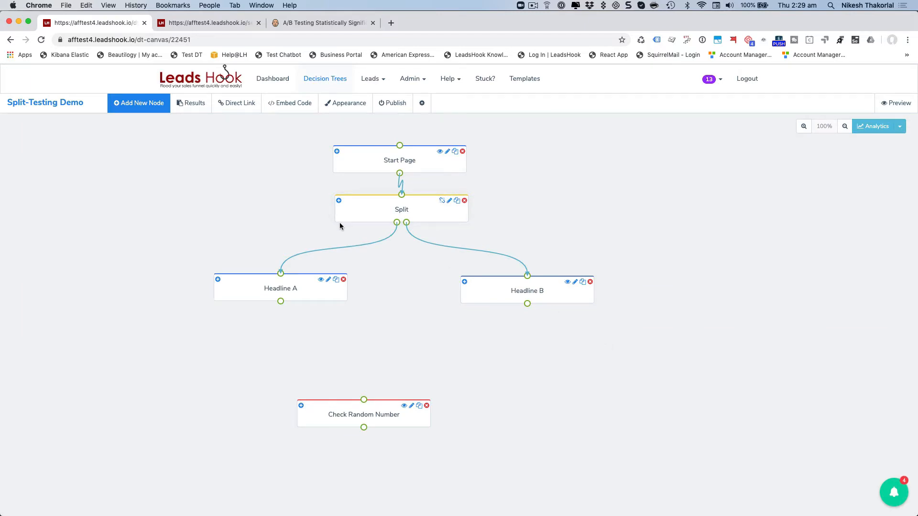
Step: Start a new answer field in the custom field settings and set its type to number
click(195, 22)
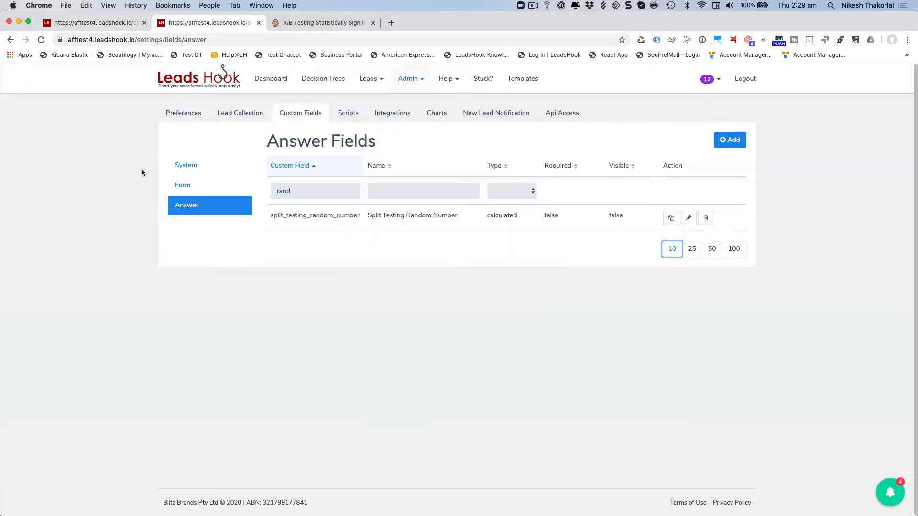
click(730, 140)
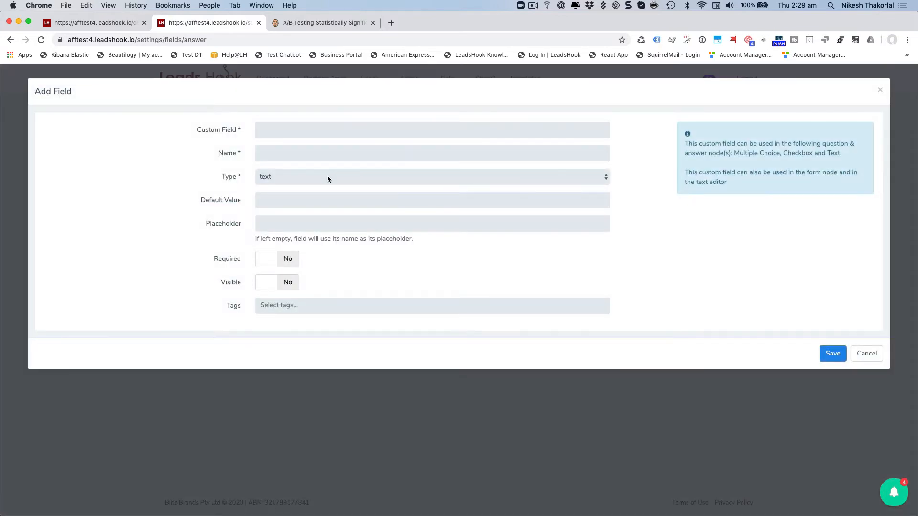
click(320, 176)
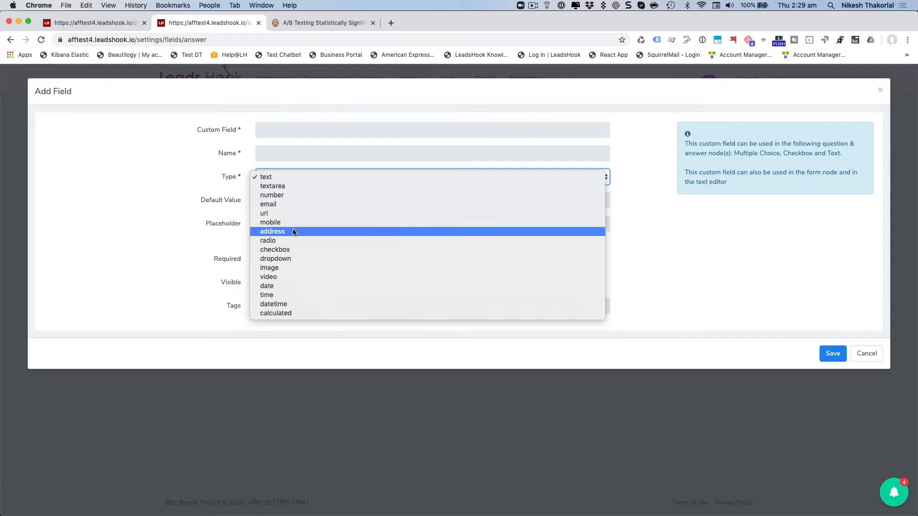
click(293, 199)
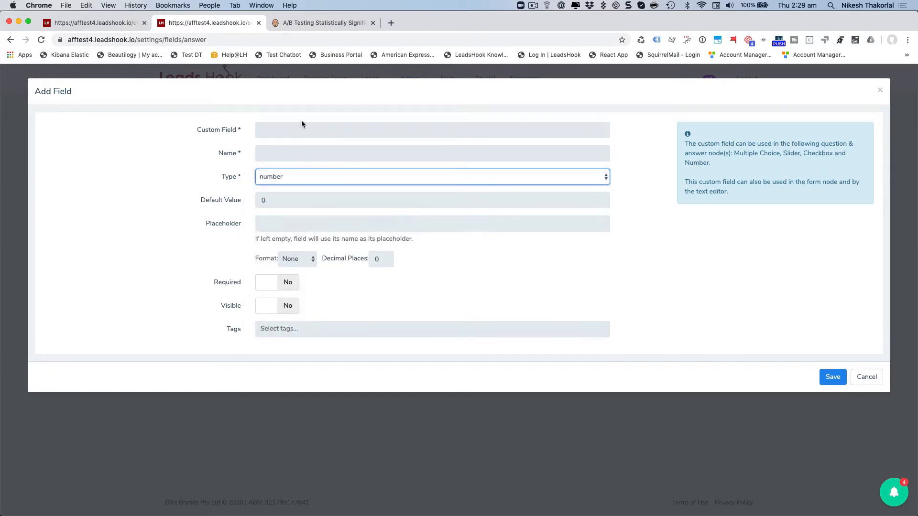
Step: Set the new field's custom field identifier to st_counter_a
click(299, 131)
text(coun)
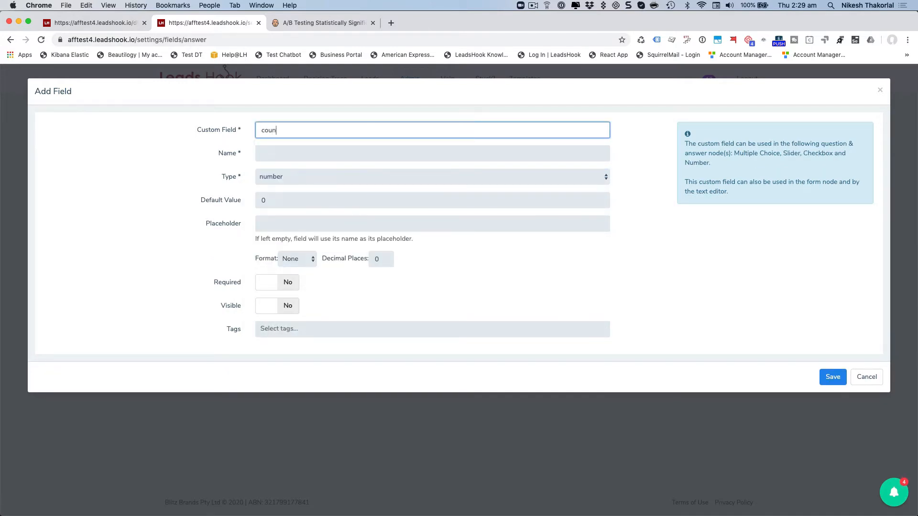
key(BackSpace)
key(BackSpace)
key(BackSpace)
key(BackSpace)
text(st+)
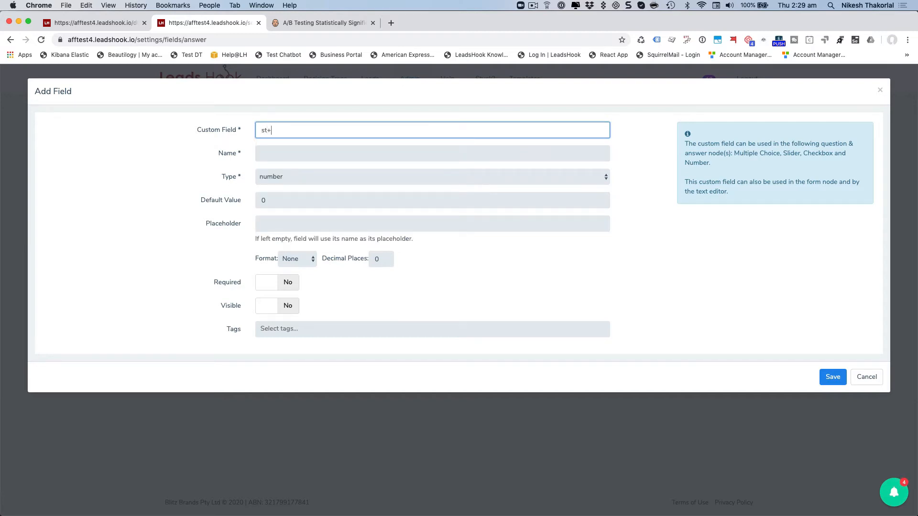
key(BackSpace)
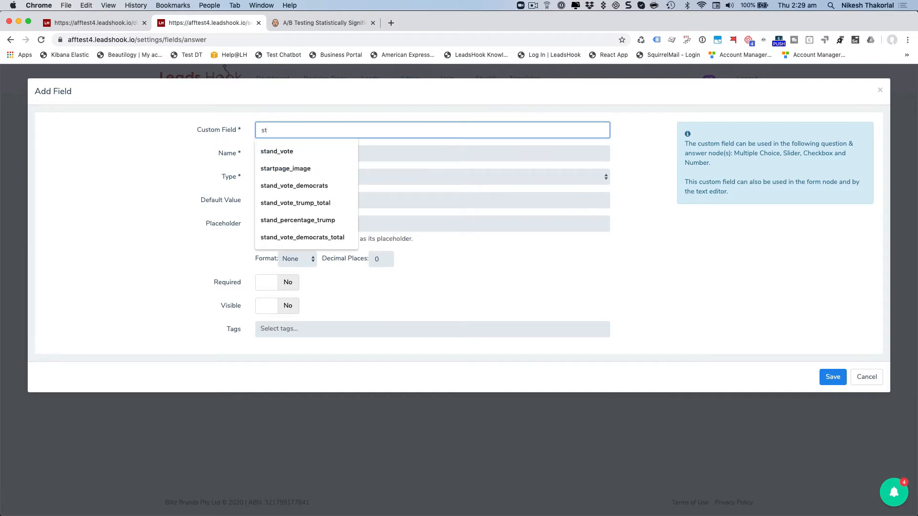
text(_count)
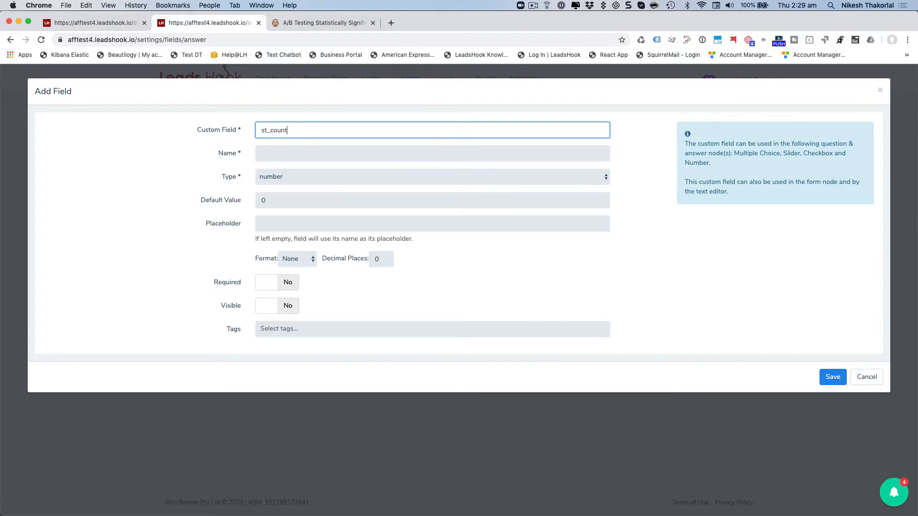
text(er_a)
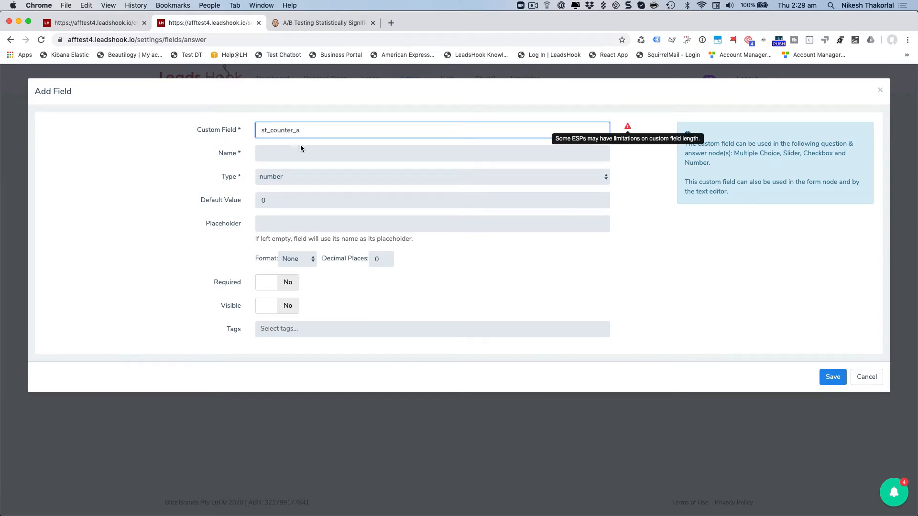
Step: Name the new field Counter Version A and save it
click(302, 156)
text(COu)
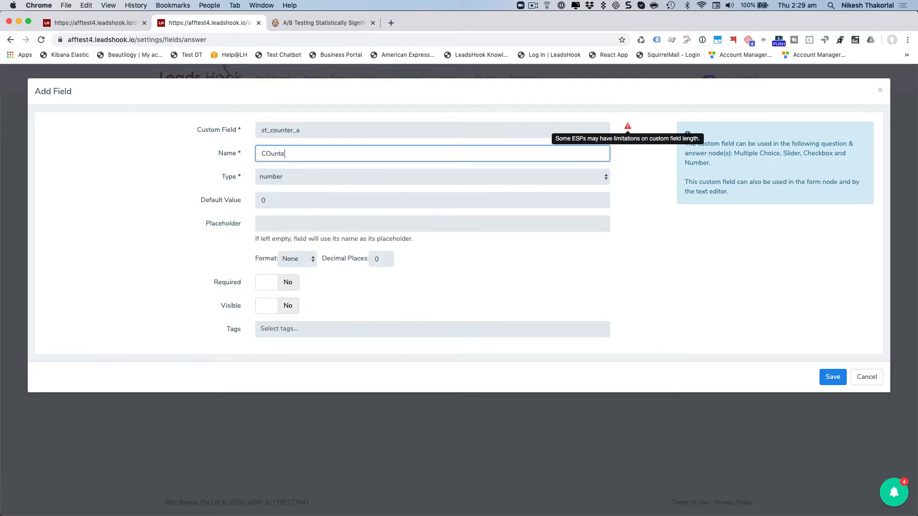
text(nt)
key(BackSpace)
key(BackSpace)
key(BackSpace)
key(BackSpace)
text(oi)
key(BackSpace)
text(un)
click(716, 268)
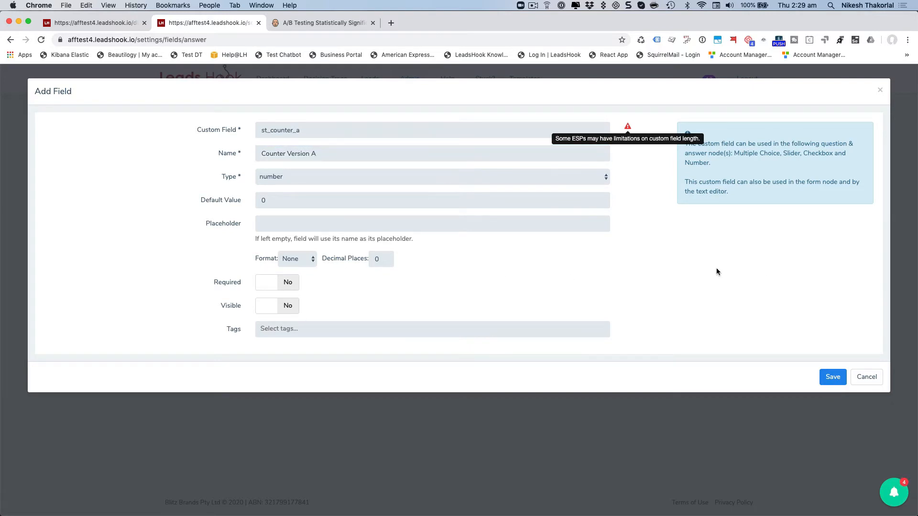
click(832, 377)
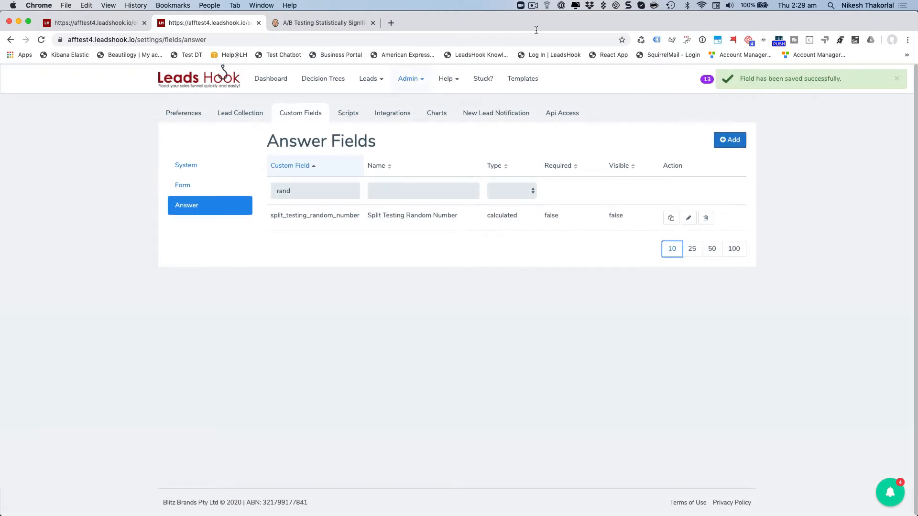
click(544, 8)
click(540, 32)
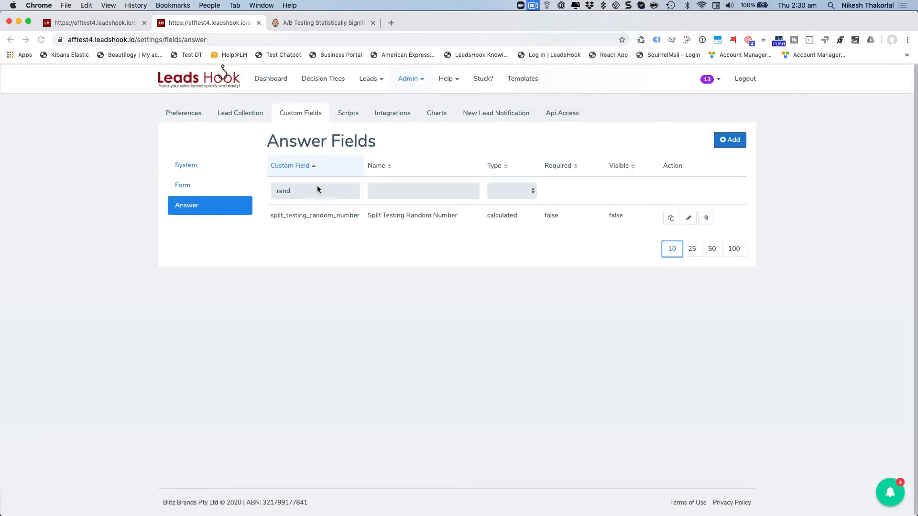
Step: Replace the custom field filter in the answer fields list with st_
click(306, 191)
key(BackSpace)
key(BackSpace)
key(BackSpace)
key(BackSpace)
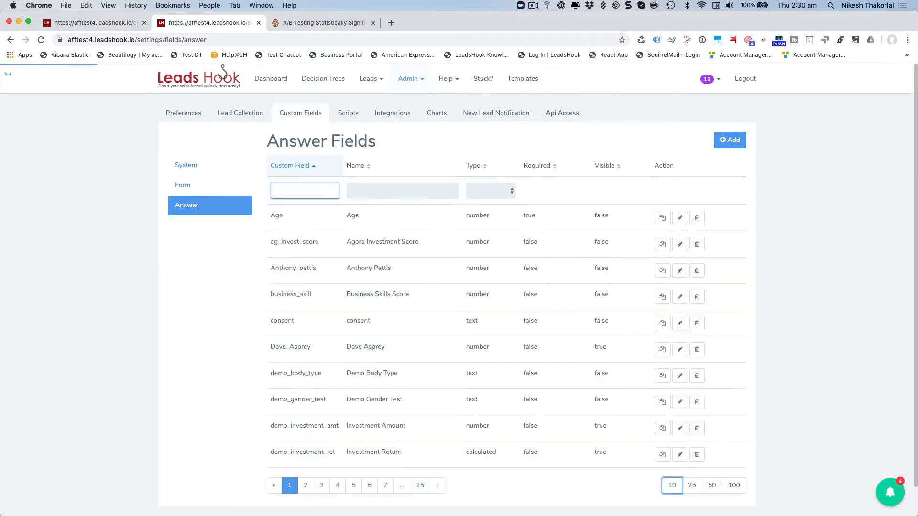
text(st)
click(220, 294)
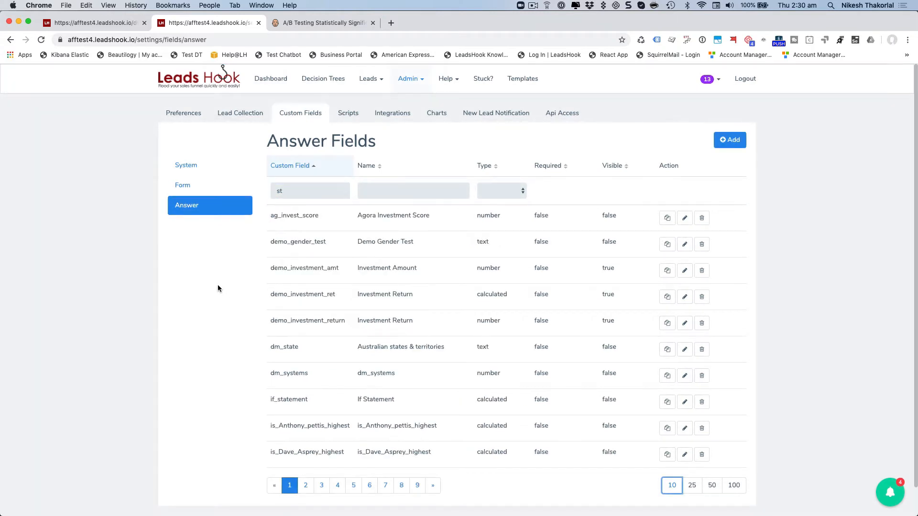
click(307, 186)
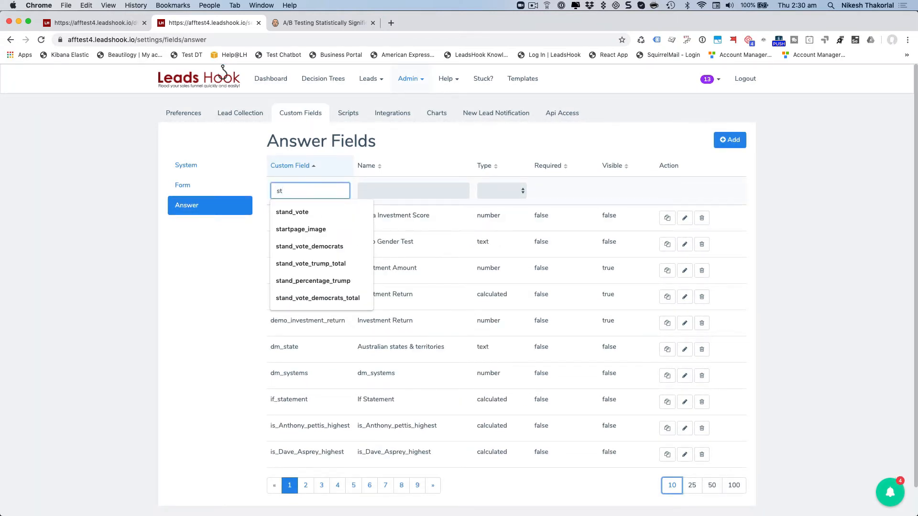
text(_)
click(229, 300)
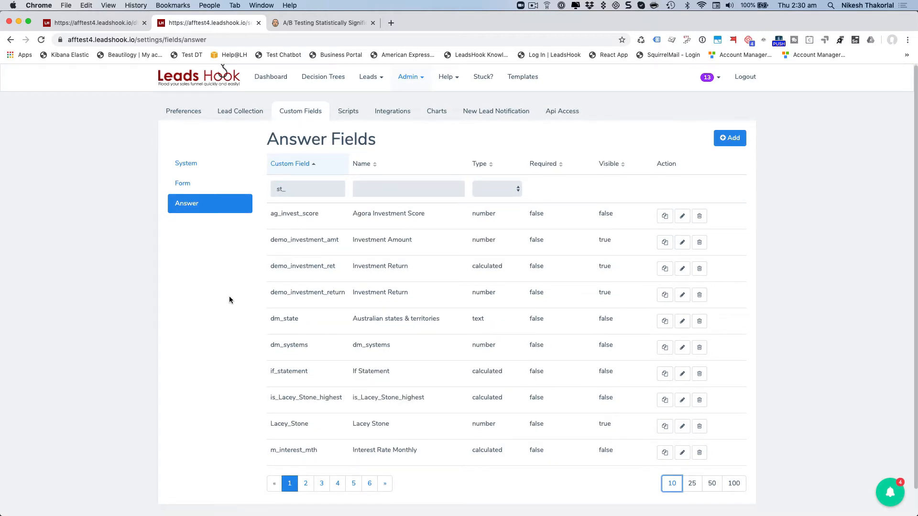
Step: Show 100 answer fields per page and narrow the custom field filter to st_c
scroll(229, 299, down, 1)
click(728, 455)
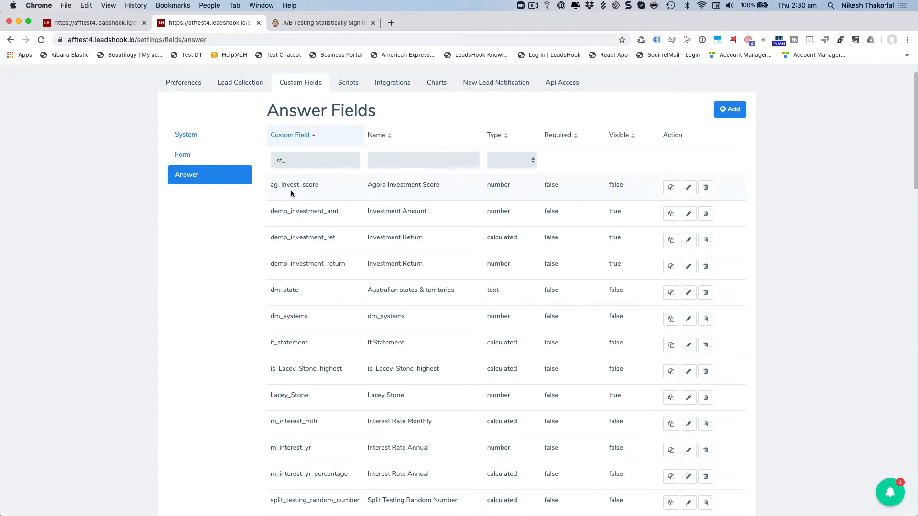
click(301, 163)
text(c)
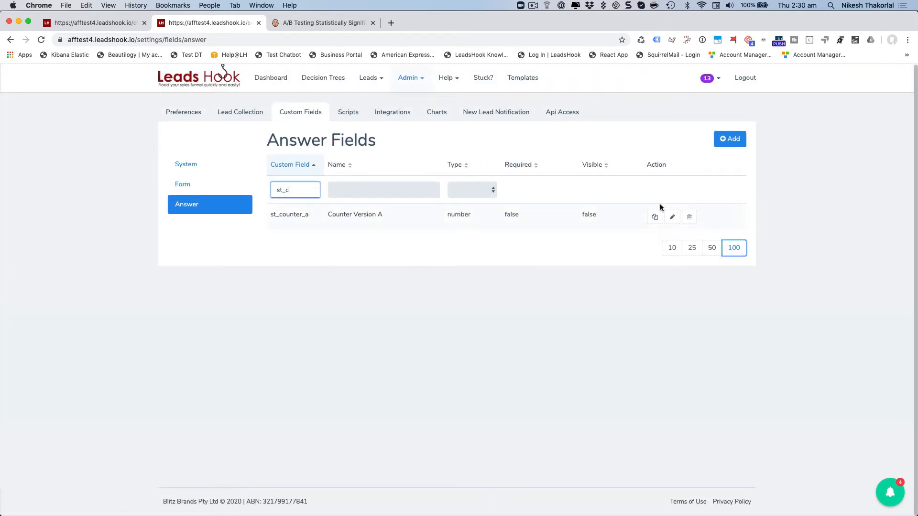
Step: Clone the st_counter_a field as st_counter_b with the name Counter Version B
click(654, 217)
click(453, 132)
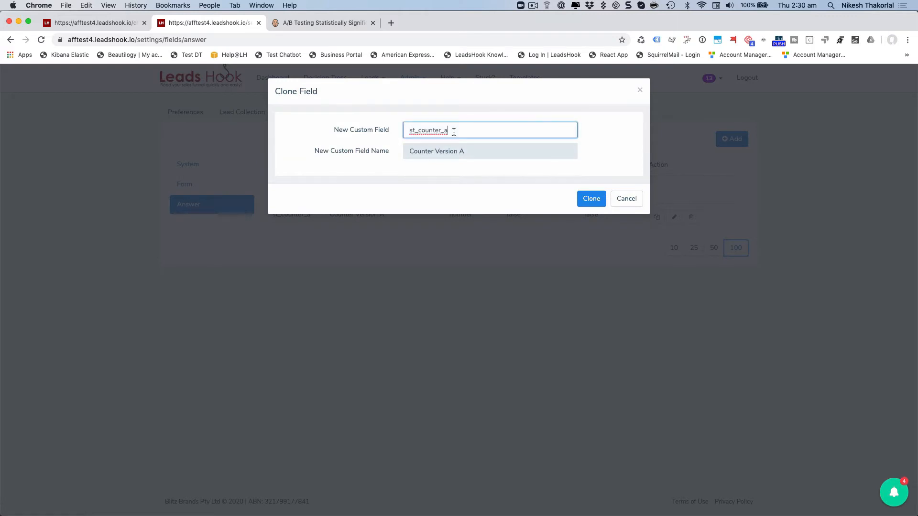
key(BackSpace)
text(b)
click(468, 151)
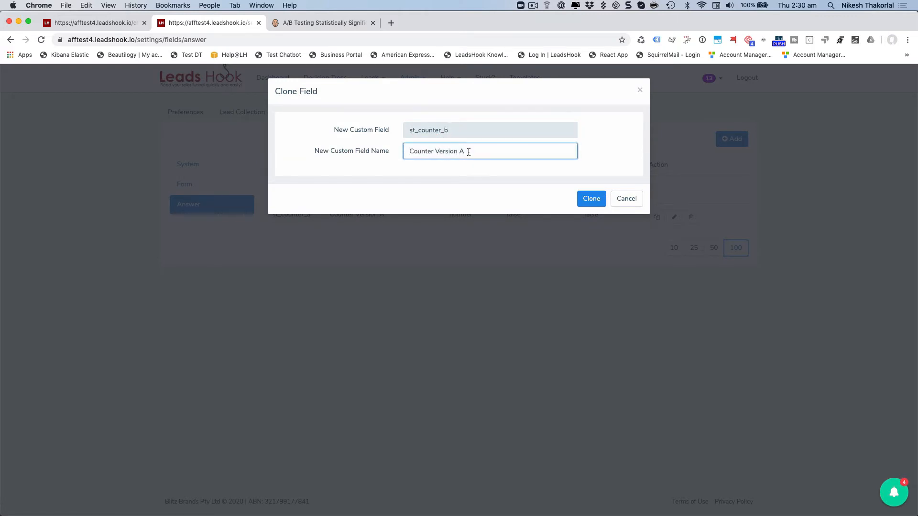
key(BackSpace)
text(B)
click(595, 201)
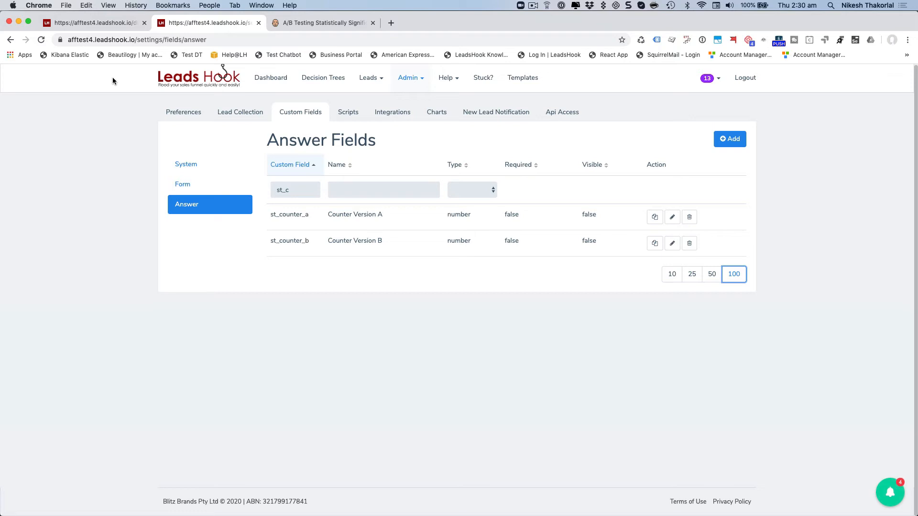
Step: Start a new answer field with the identifier st_counter_a_all and the type calculated
click(731, 140)
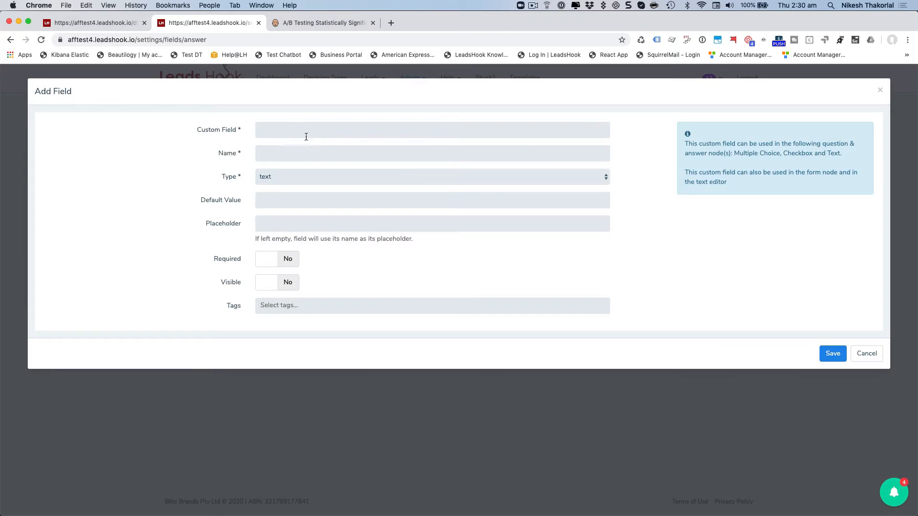
click(306, 136)
text(st_counter)
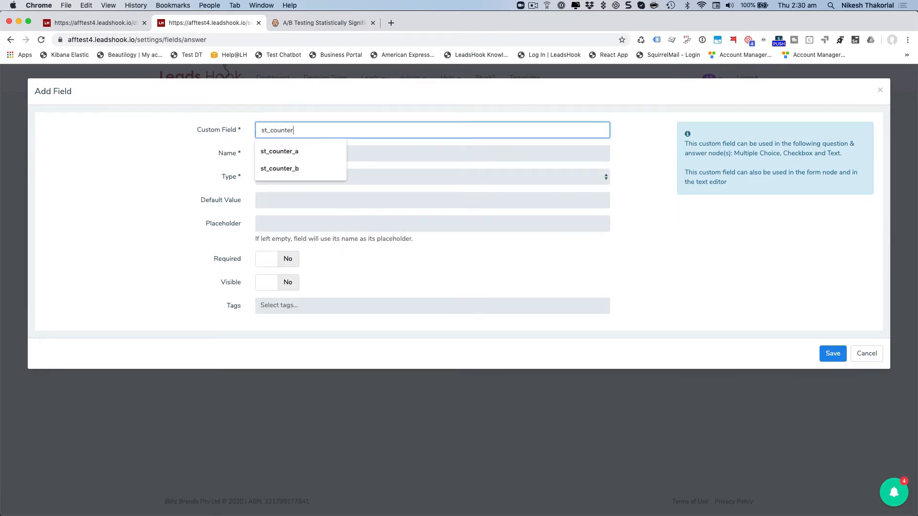
key(Down)
key(Return)
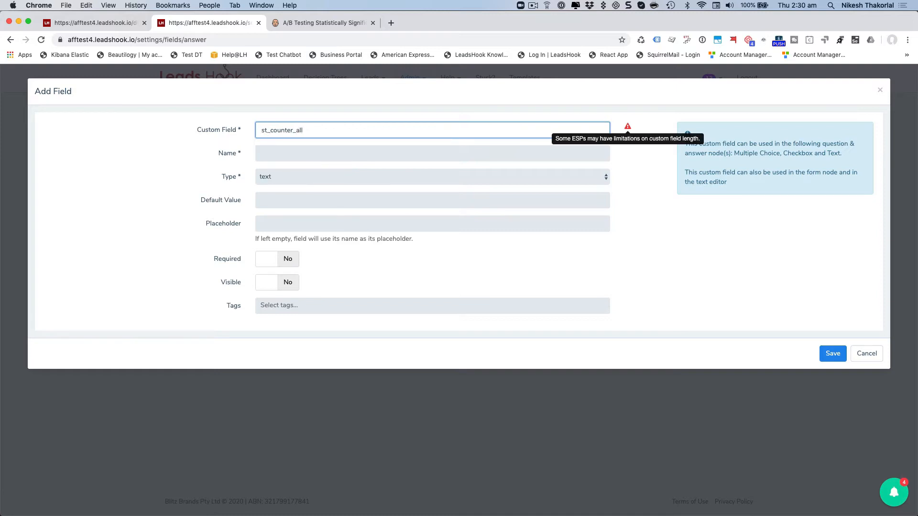
text(a_)
click(282, 176)
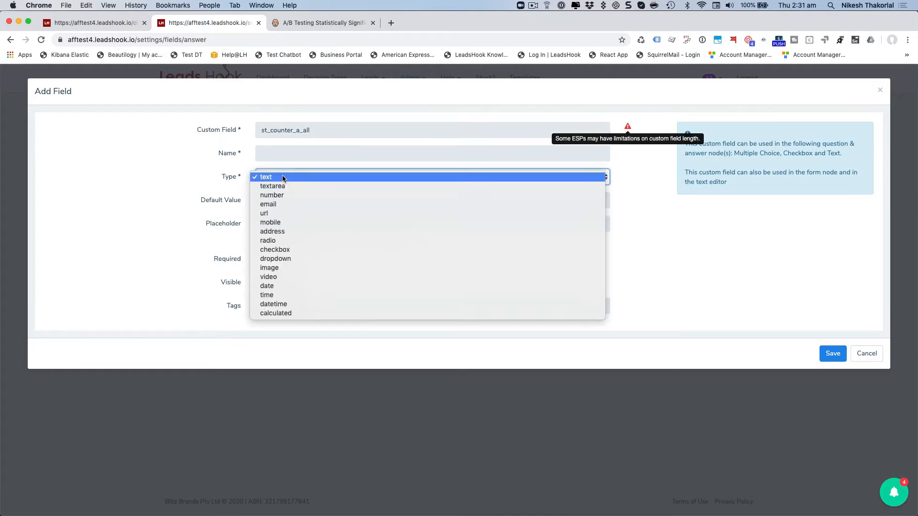
click(279, 313)
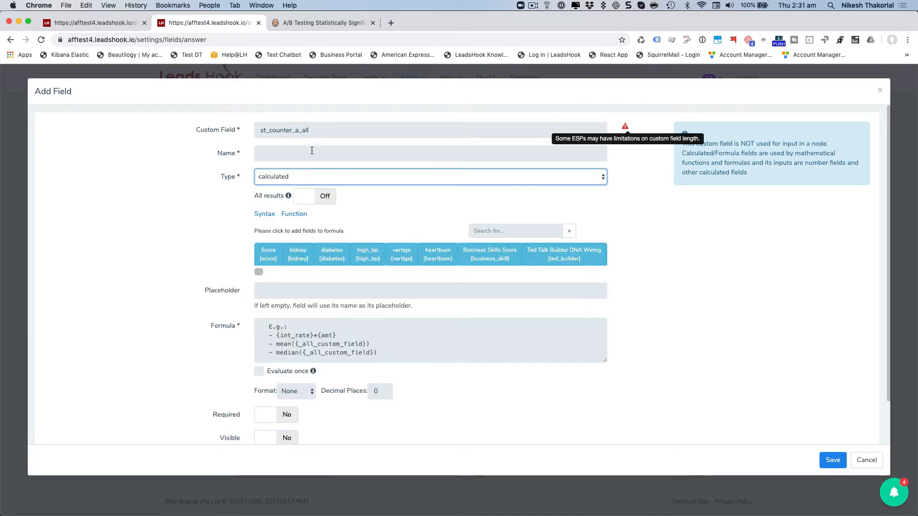
drag(333, 133, 206, 121)
text(split_testing_random_number)
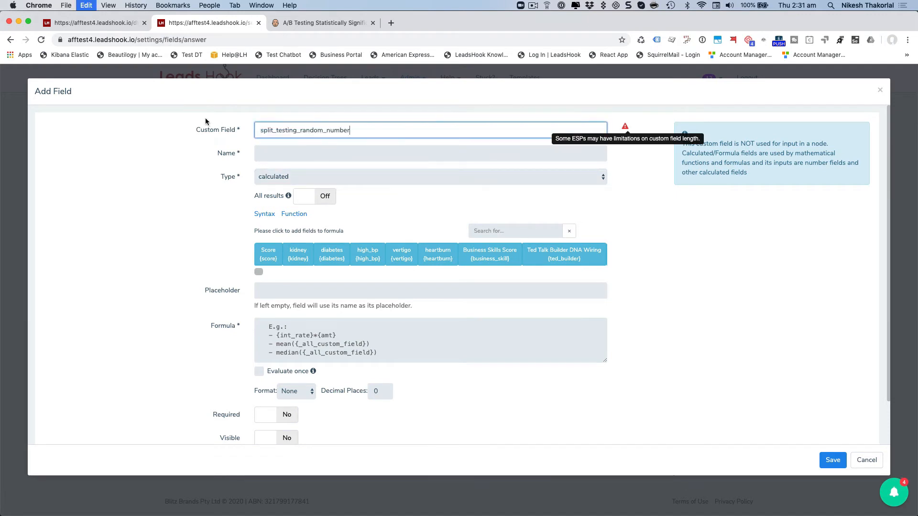
click(268, 154)
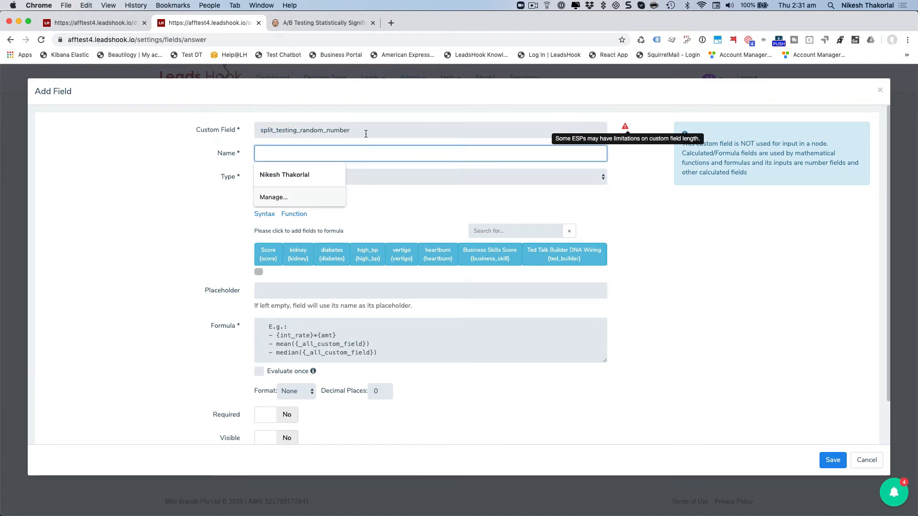
drag(365, 131, 192, 112)
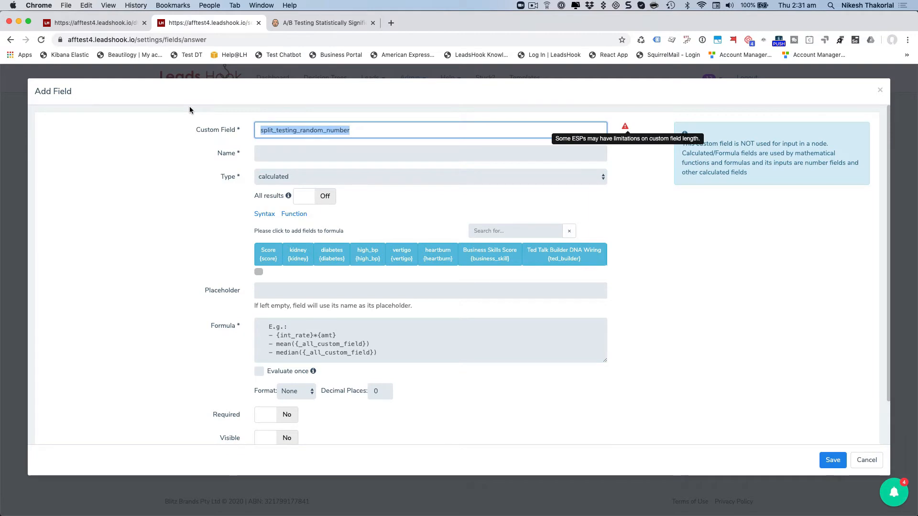
click(532, 6)
click(546, 35)
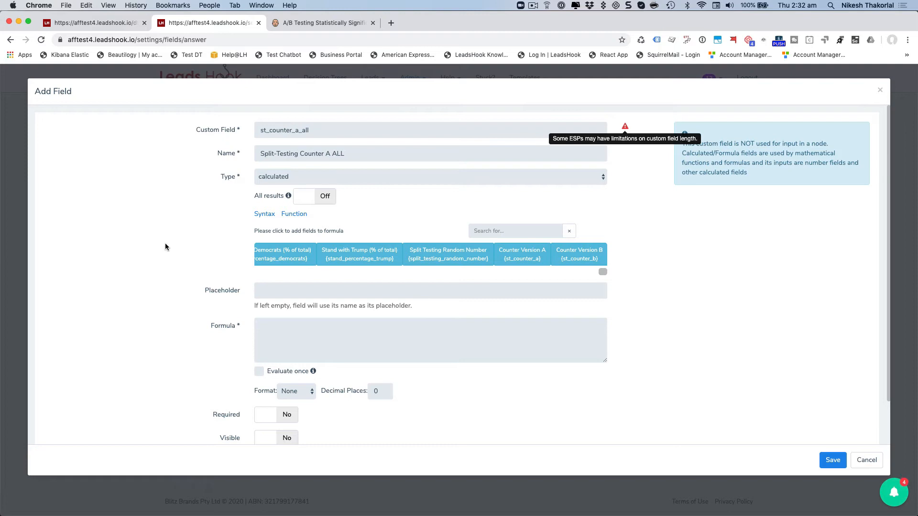
Step: Turn on all results with partial results included, set the formula to sum({_all_st_counter_a}), and save the field
click(325, 197)
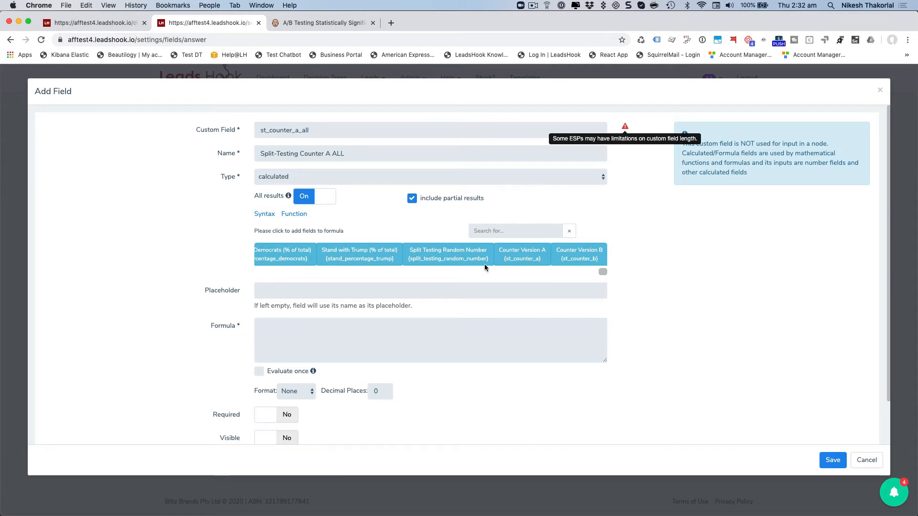
click(537, 259)
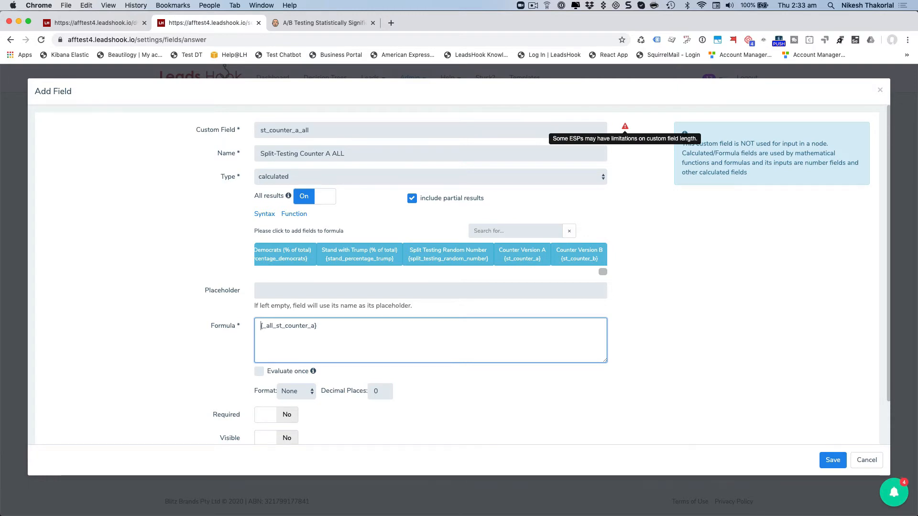
text(sum()
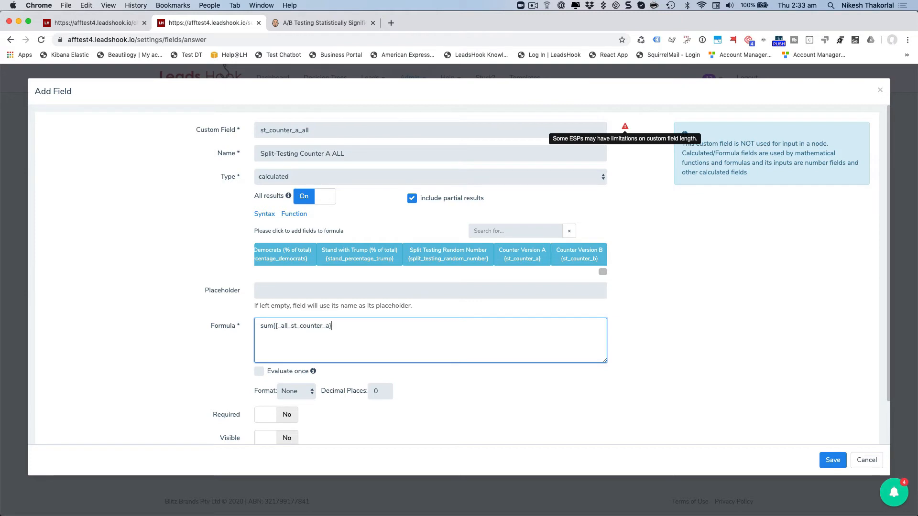
text())
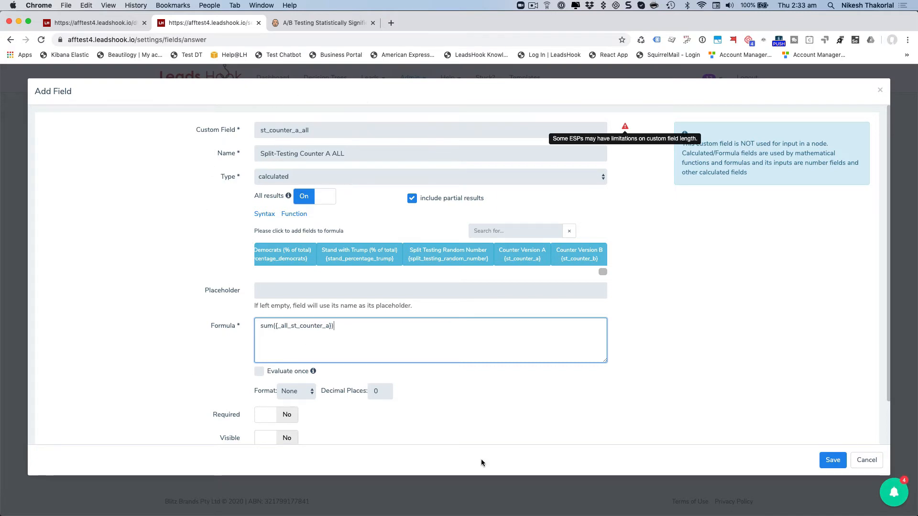
click(833, 461)
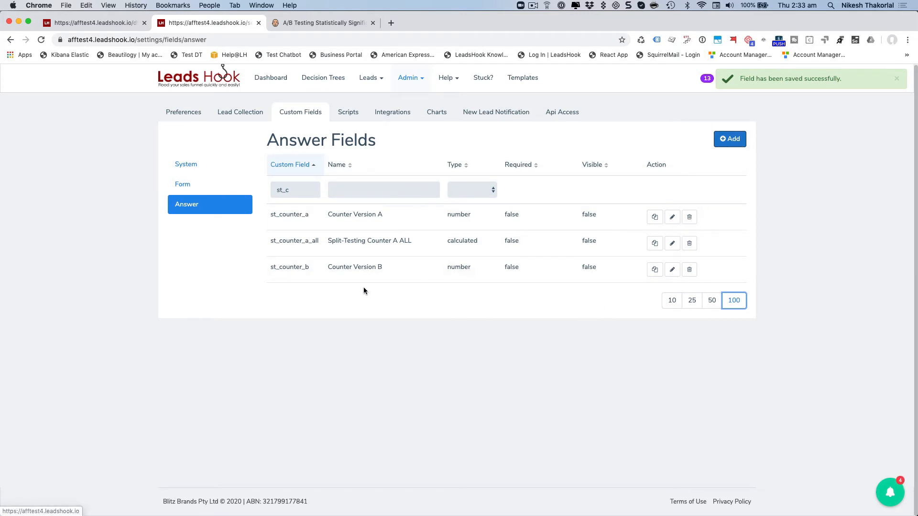
Step: Copy the identifier st_counter_b from the answer fields list
drag(308, 268, 270, 268)
click(297, 276)
right_click(275, 269)
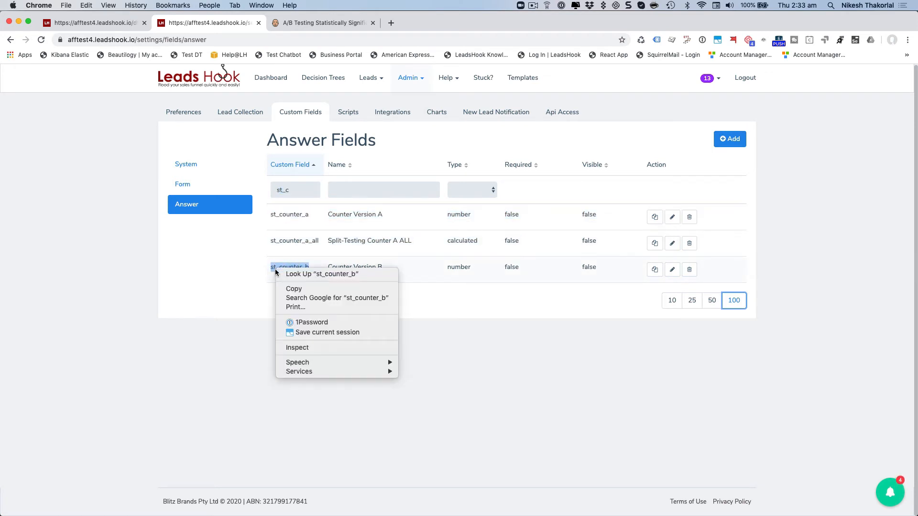
click(283, 286)
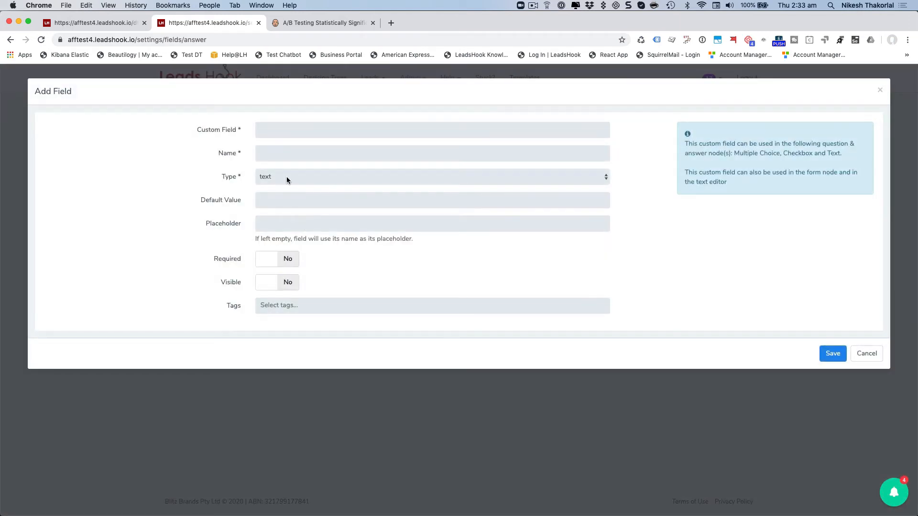
Step: Start another new answer field of type calculated with the identifier st_counter_b_all
click(286, 176)
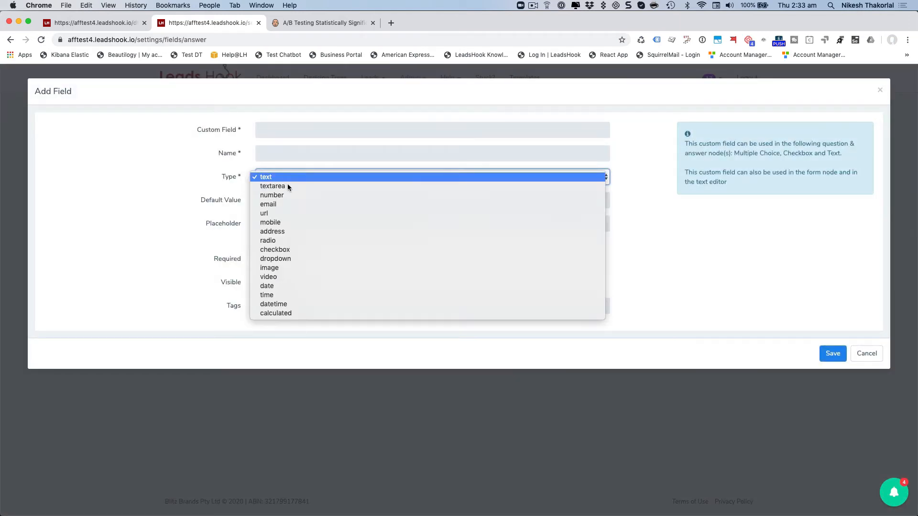
click(283, 313)
click(278, 130)
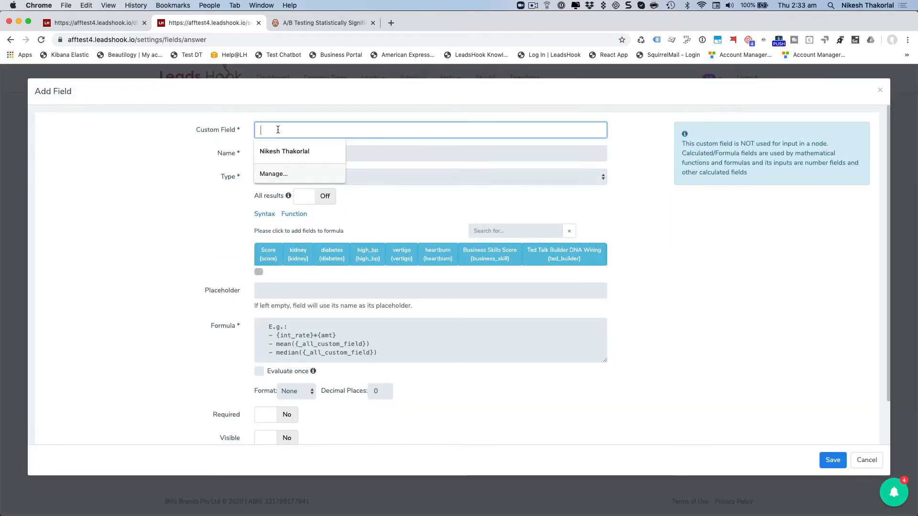
key(super+v)
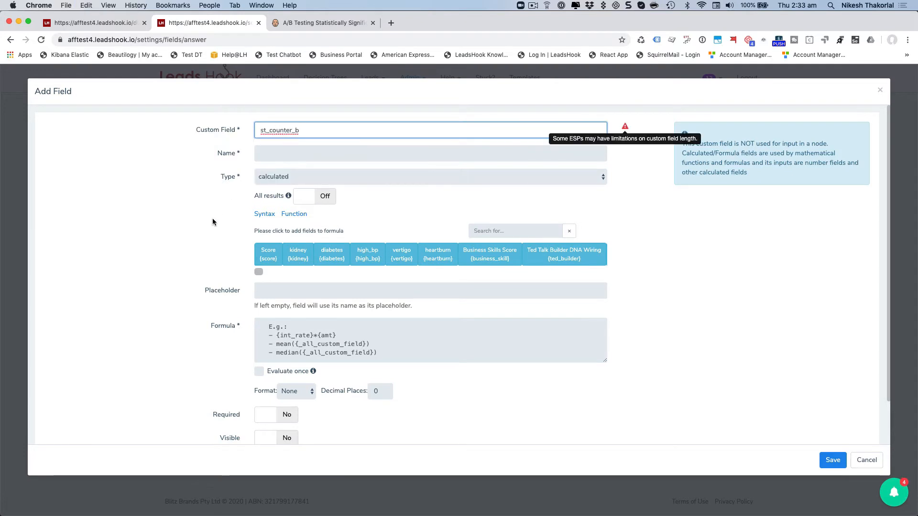
text()all)
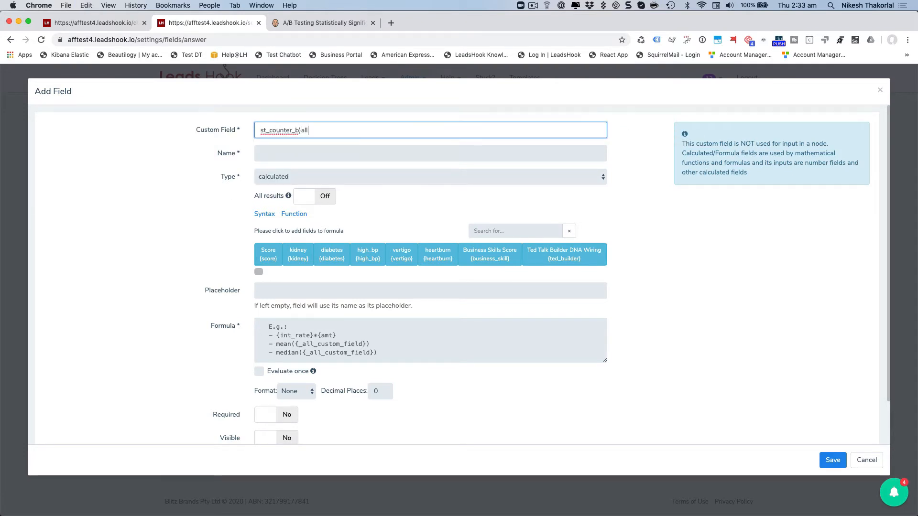
key(BackSpace)
key(BackSpace)
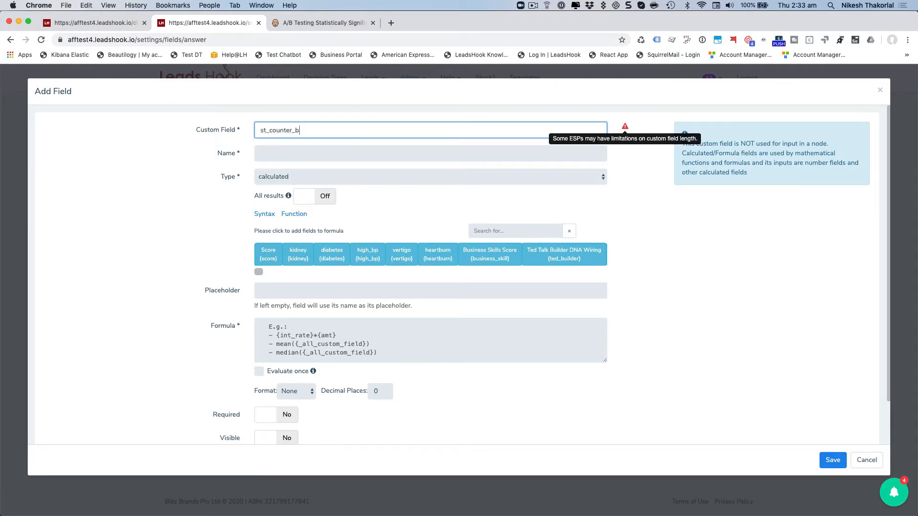
text(_all)
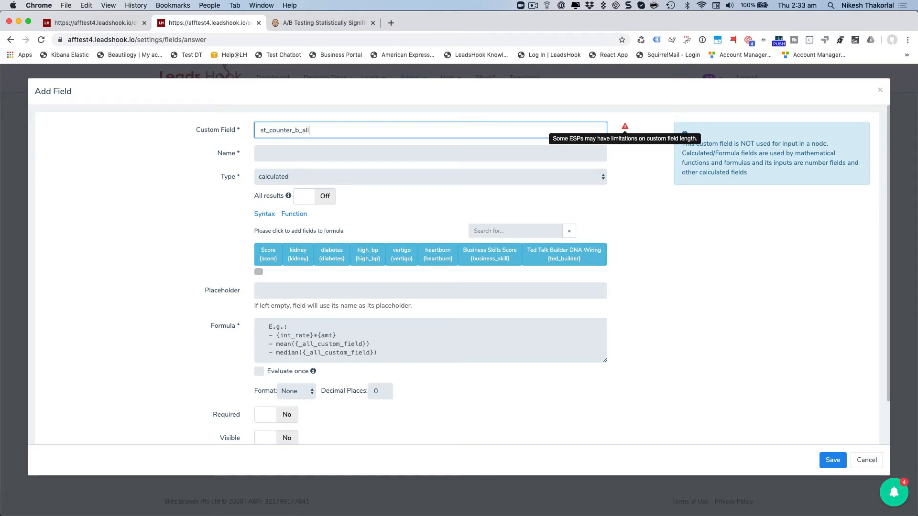
Step: Name the calculated field Split Testing Counter B All
click(293, 153)
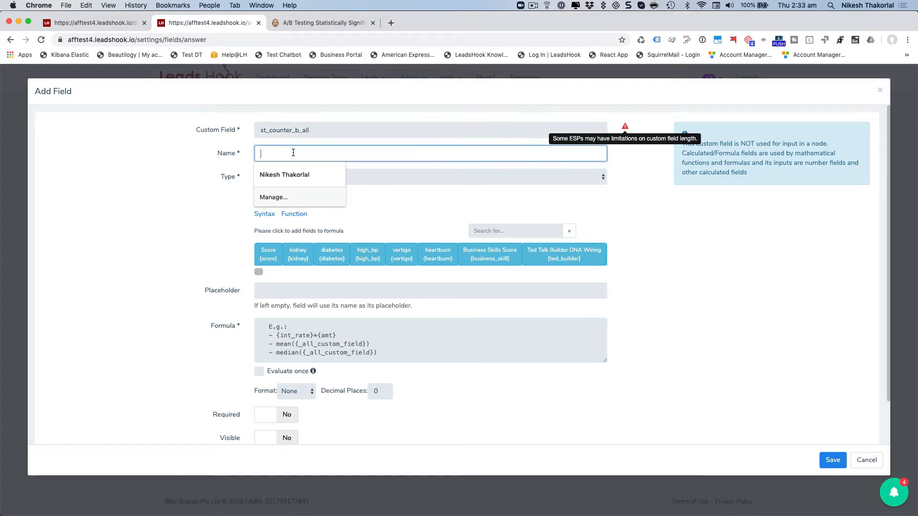
text(Sp)
key(BackSpace)
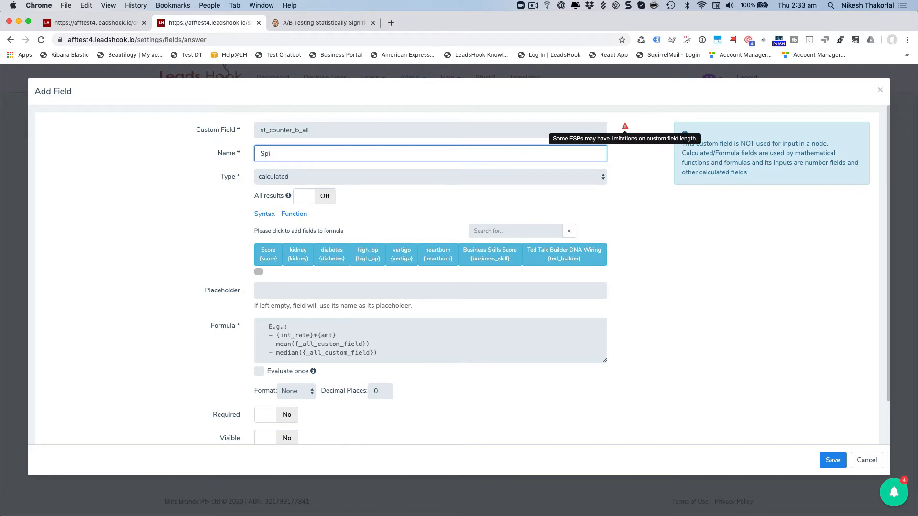
key(BackSpace)
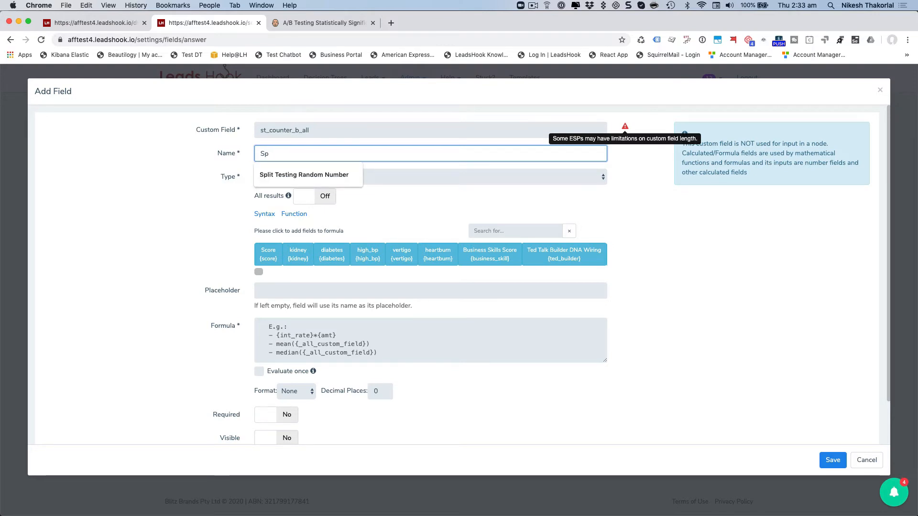
click(297, 177)
drag(300, 154, 426, 154)
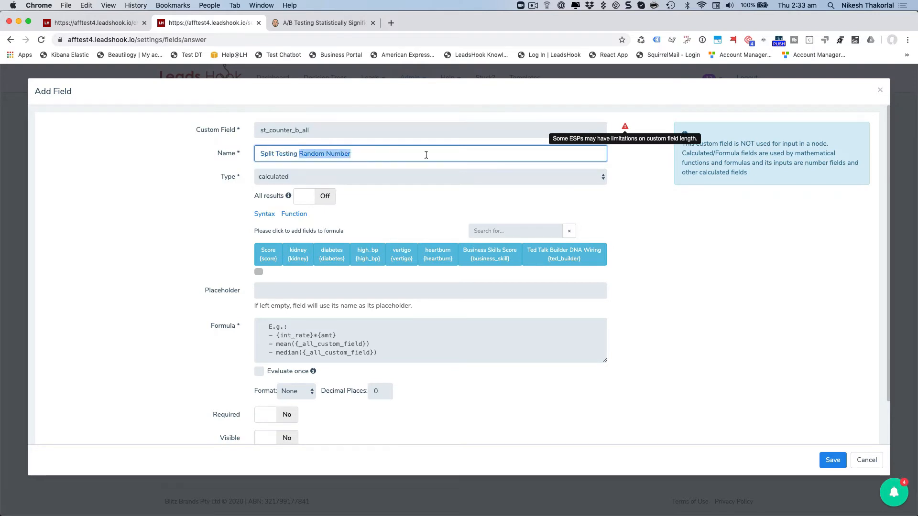
text(Counter )
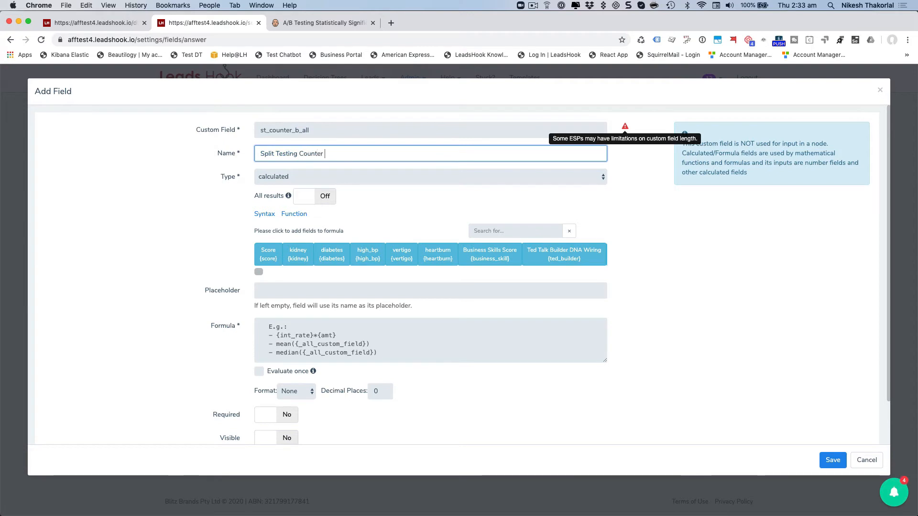
text(B All)
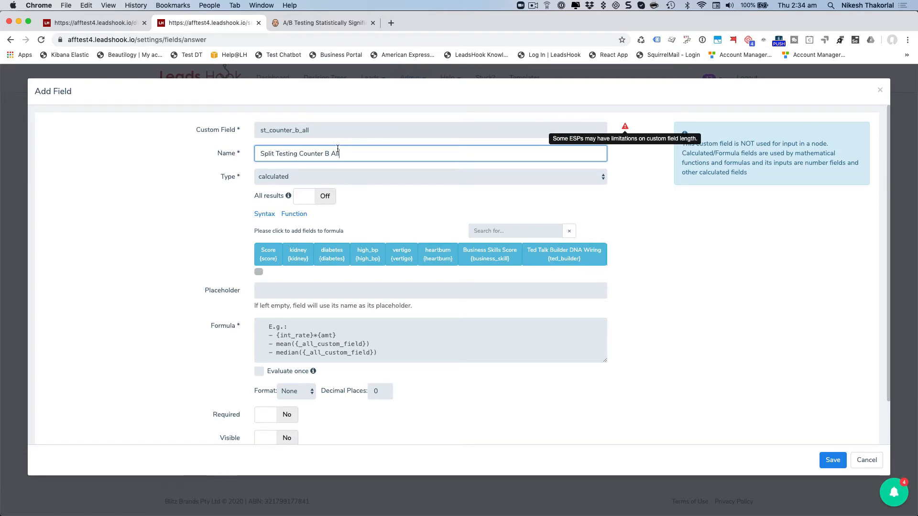
click(160, 273)
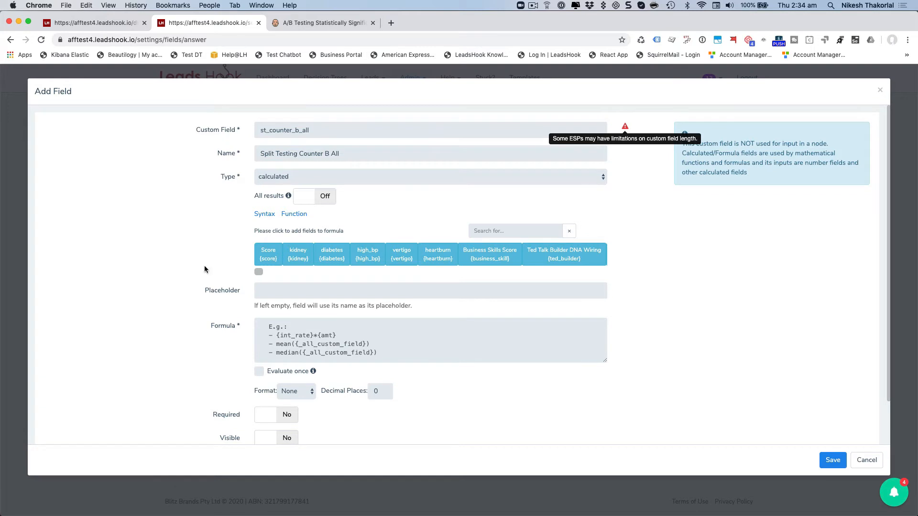
Step: Turn on all results with partial results included, set the formula to sum({_all_st_counter_b}), and save the field
click(306, 197)
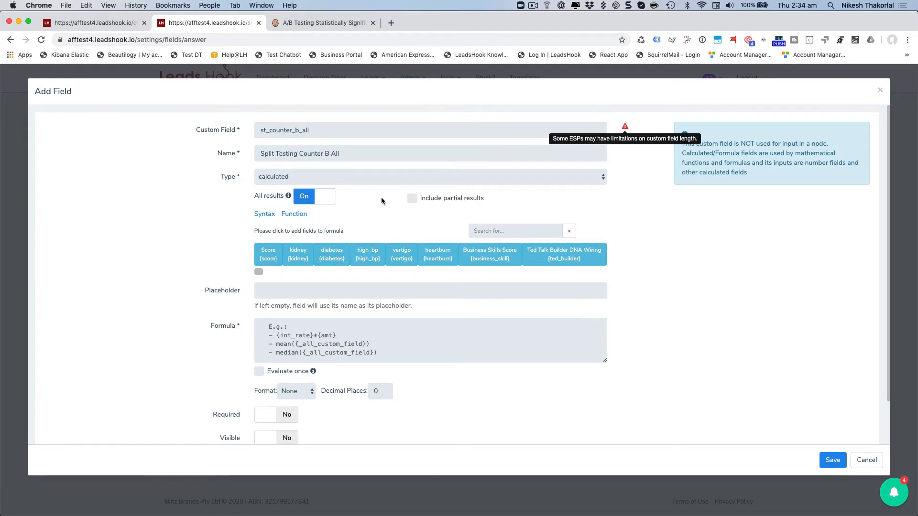
click(411, 198)
drag(259, 271, 732, 290)
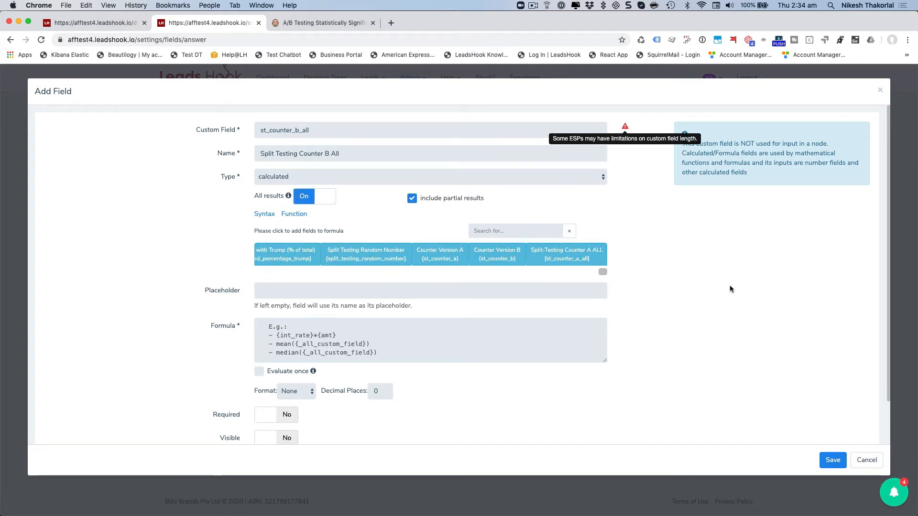
click(500, 263)
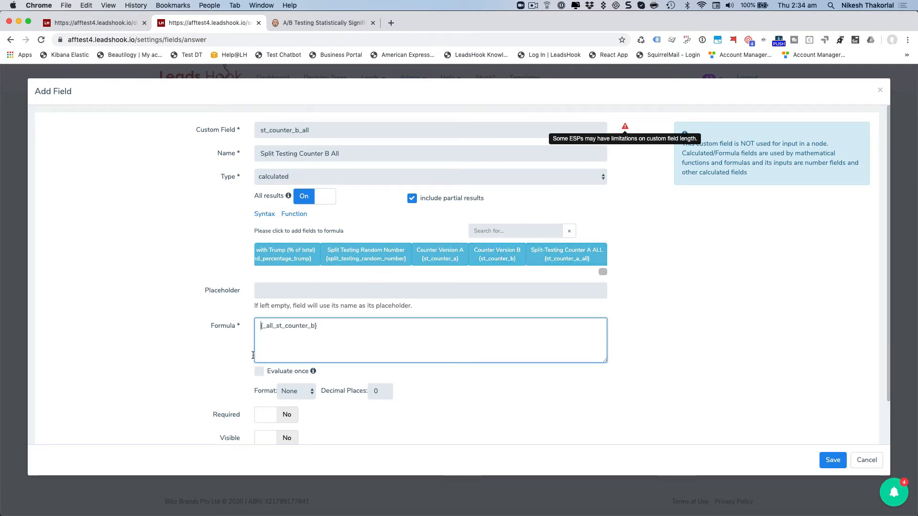
click(259, 327)
text(sum()
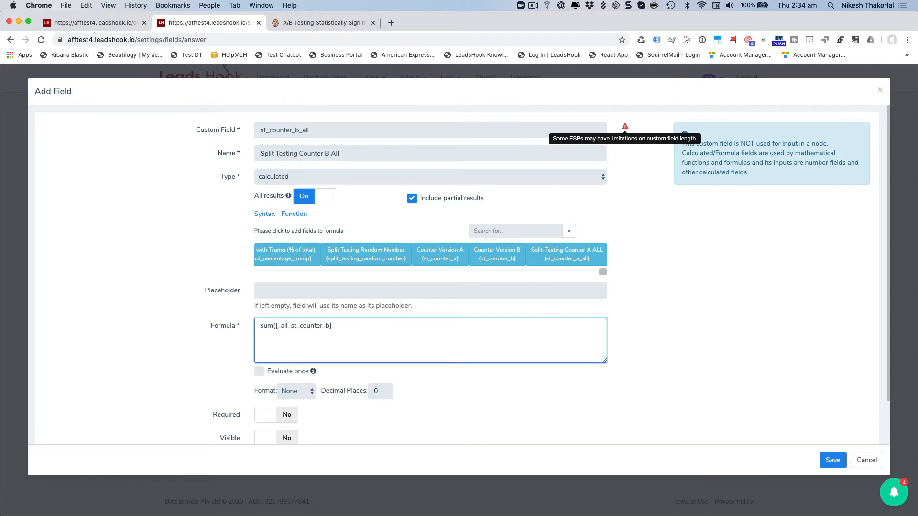
text())
click(834, 461)
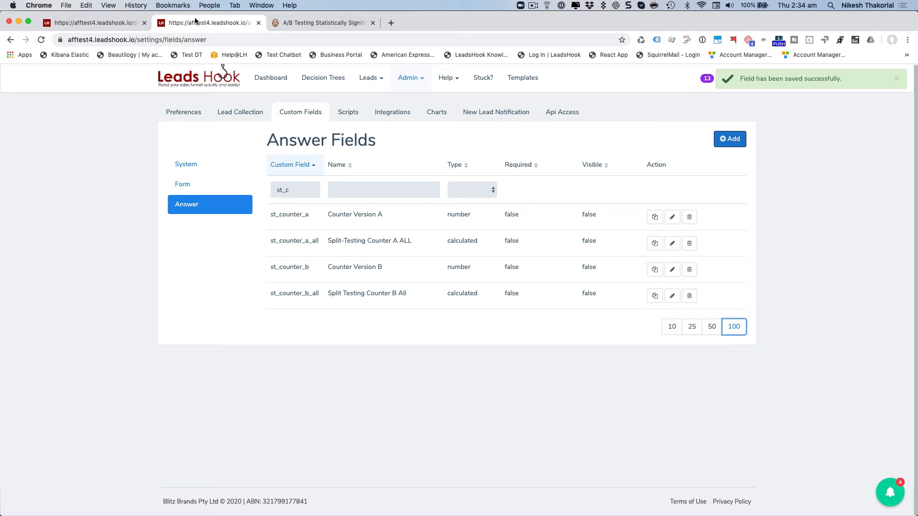
Step: In the decision tree's Split node, add st_counter_a to the custom fields updated by the < 50 path
click(117, 22)
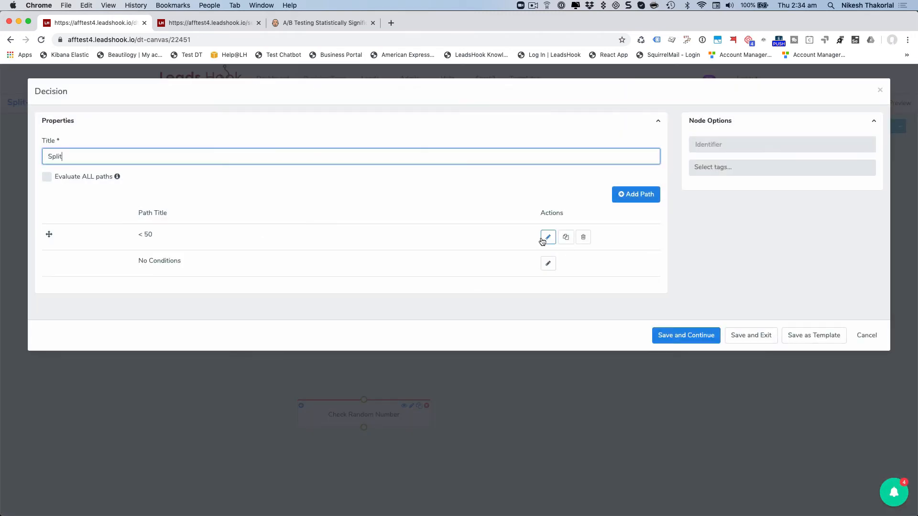
click(546, 241)
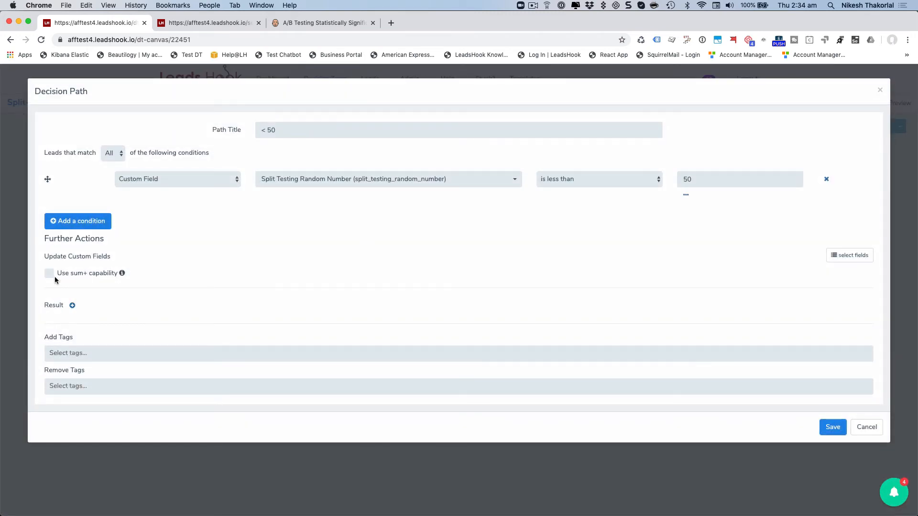
click(858, 260)
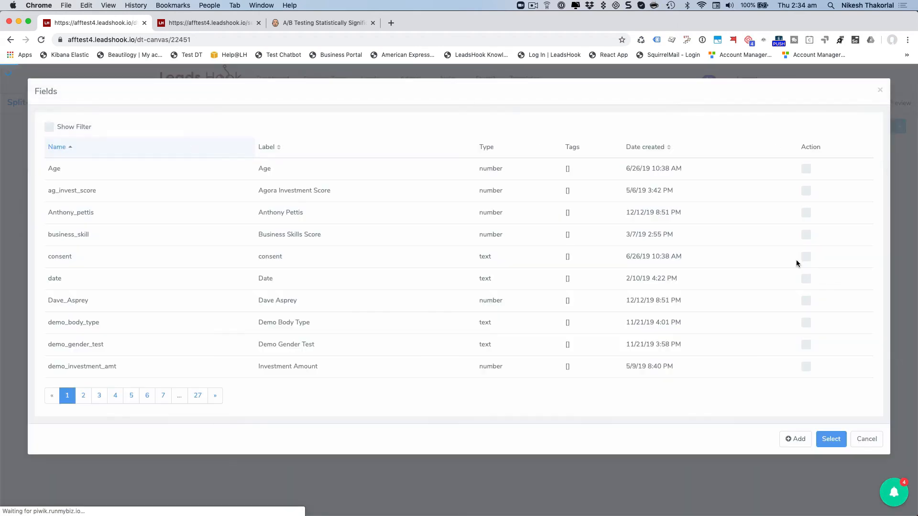
click(49, 127)
click(84, 169)
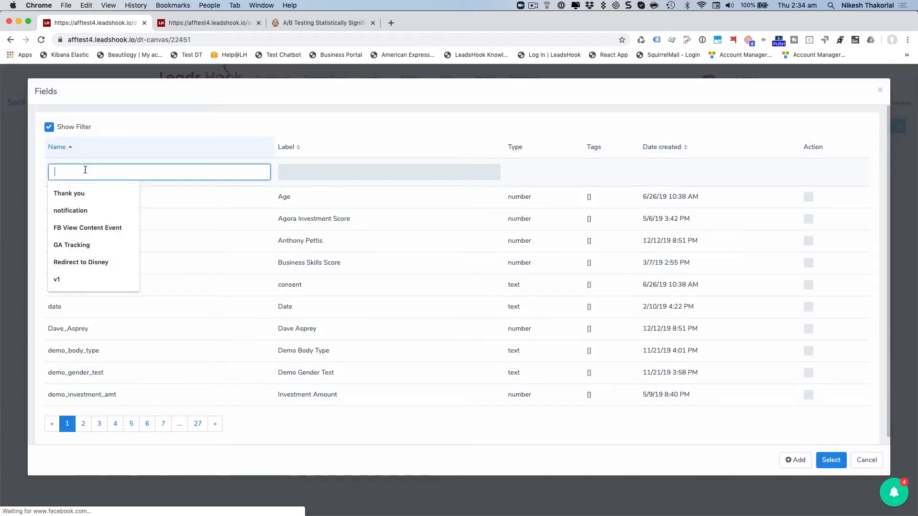
text(st_c)
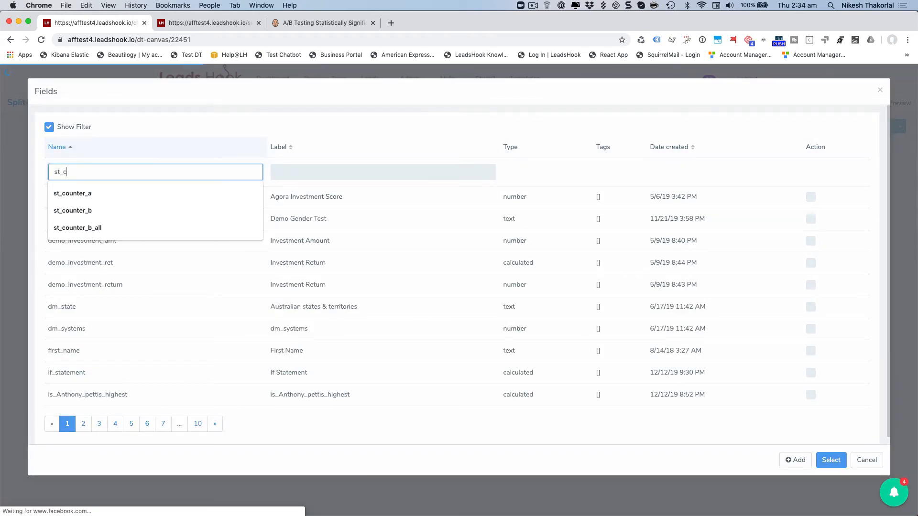
click(366, 96)
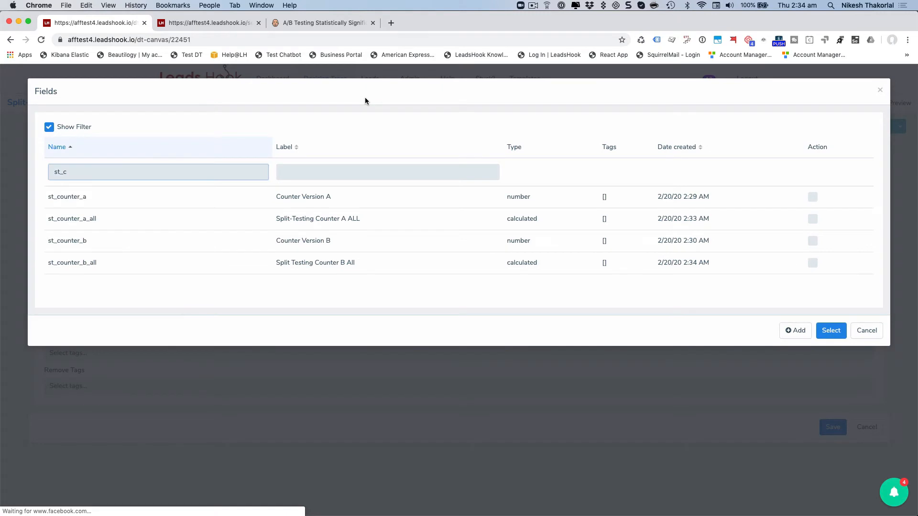
click(813, 198)
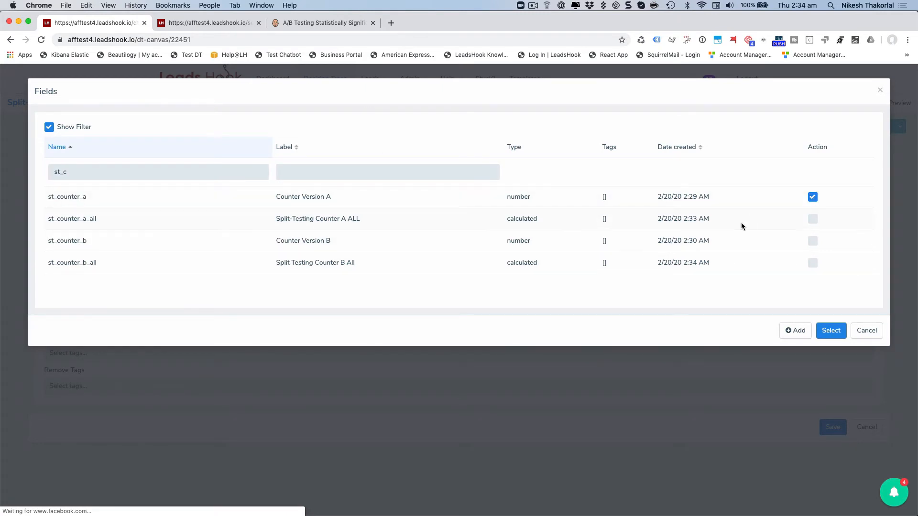
click(833, 331)
Step: Set st_counter_a to 1 for the < 50 path and save the path
click(634, 327)
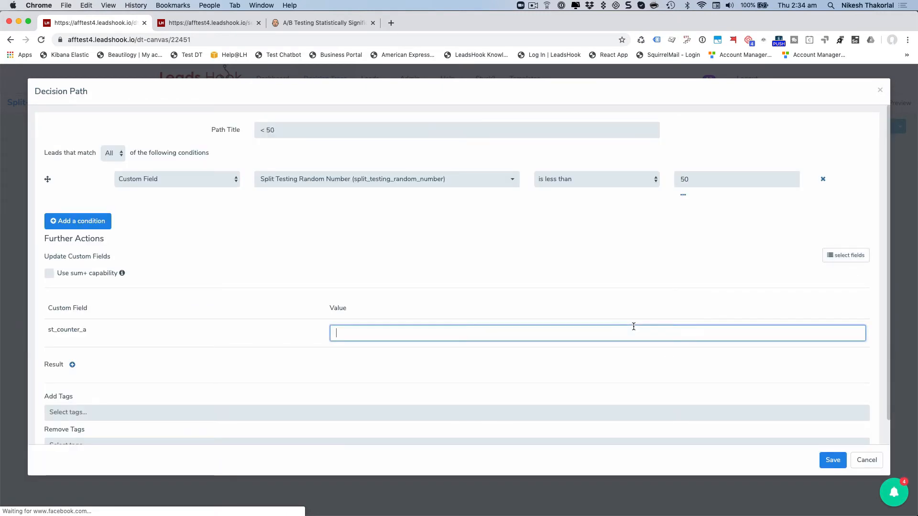
text(1)
click(832, 460)
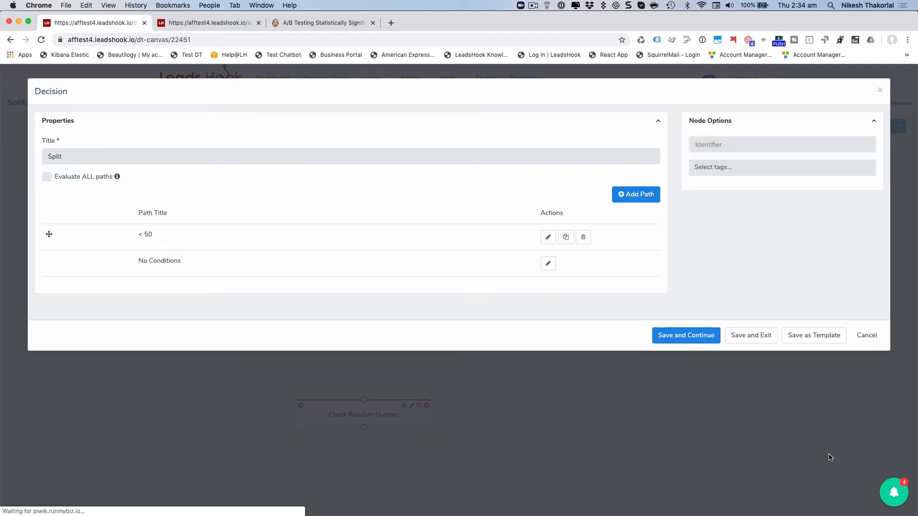
Step: Add st_counter_b to the custom fields updated by the No Conditions path
click(548, 264)
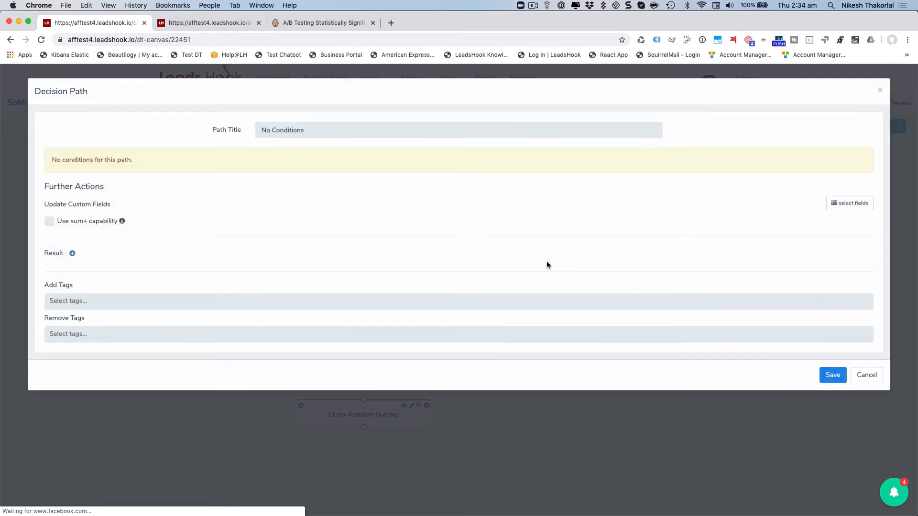
click(841, 204)
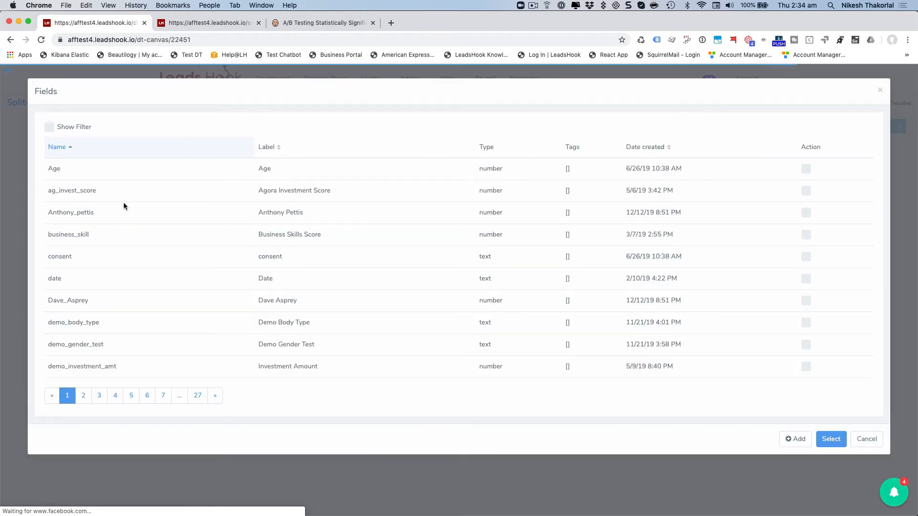
click(49, 127)
click(86, 172)
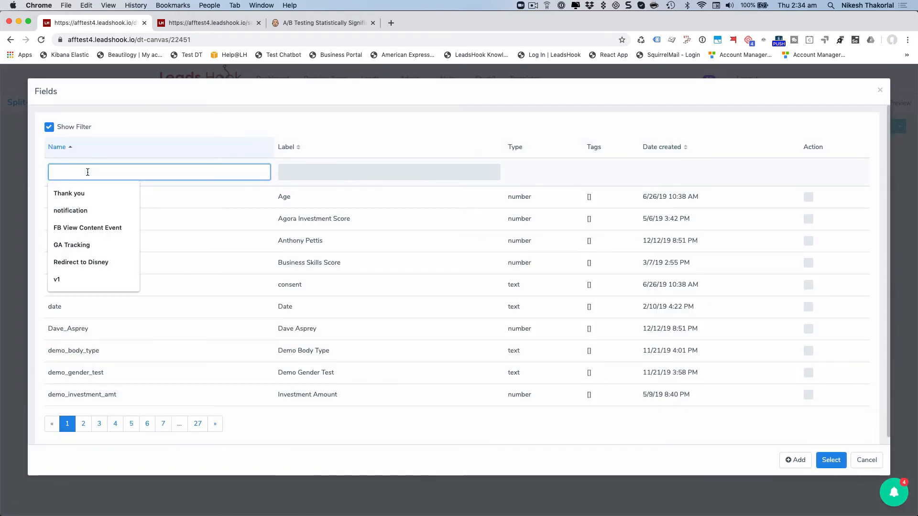
text(st_c)
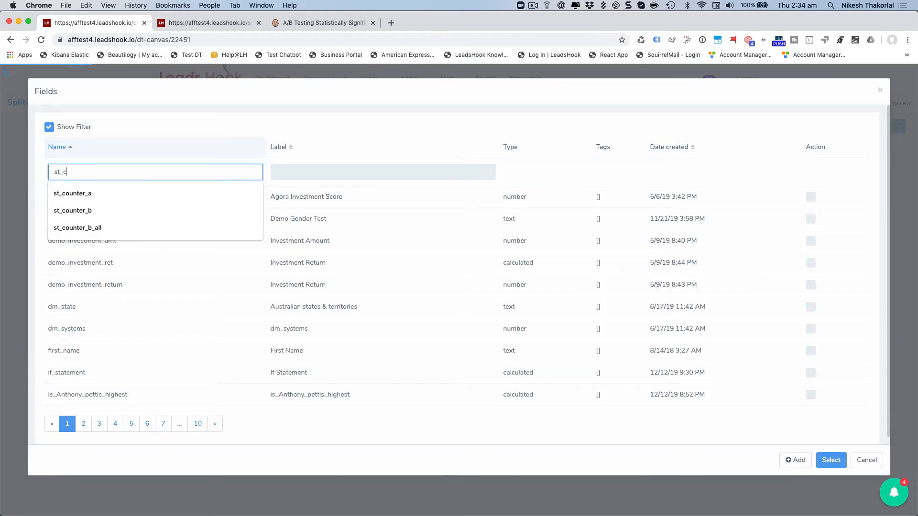
click(185, 119)
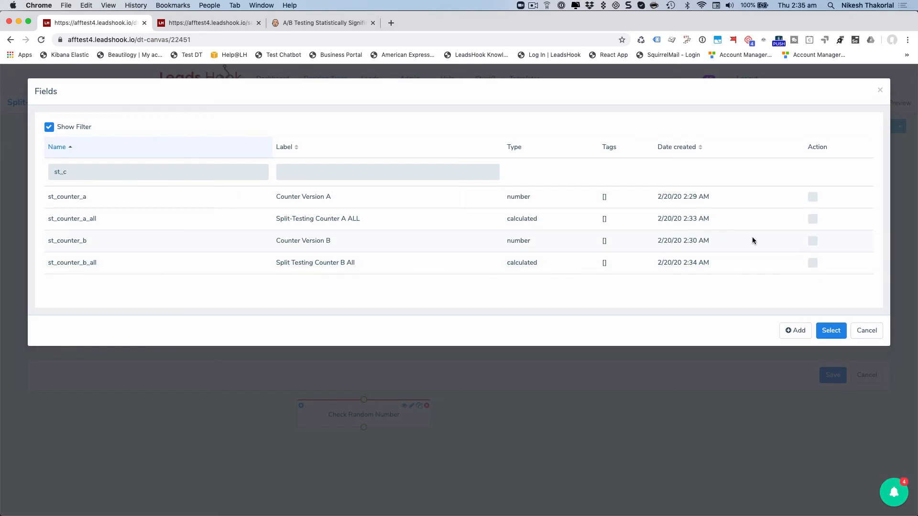
click(813, 242)
click(832, 331)
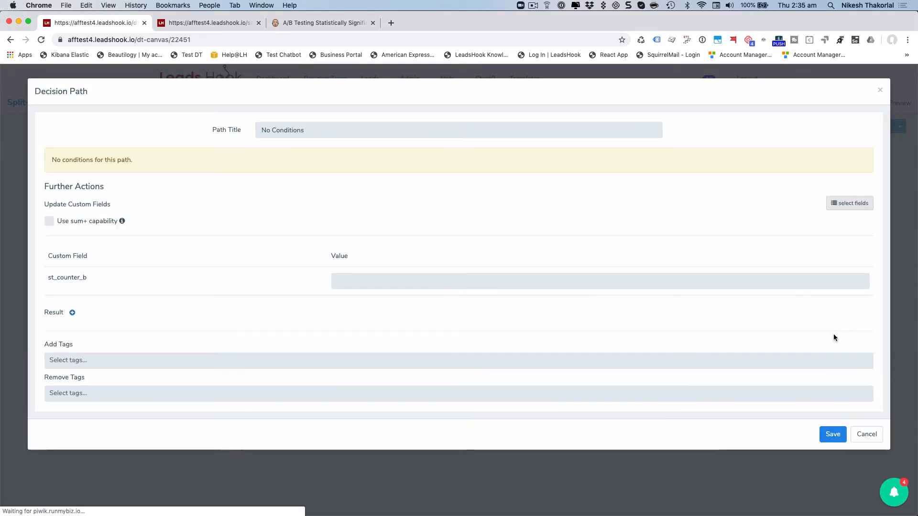
Step: Set st_counter_b to 1, save the No Conditions path, and save and exit the Split decision node
click(352, 281)
text(1)
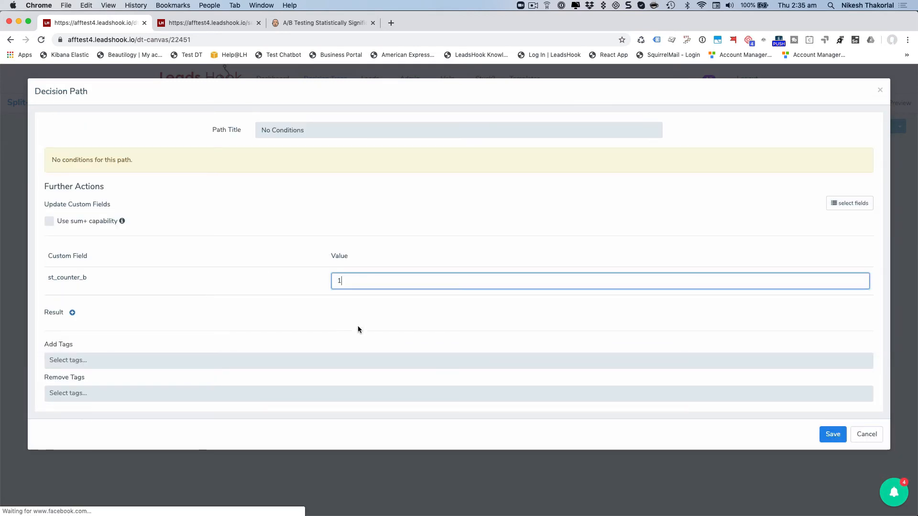
click(819, 436)
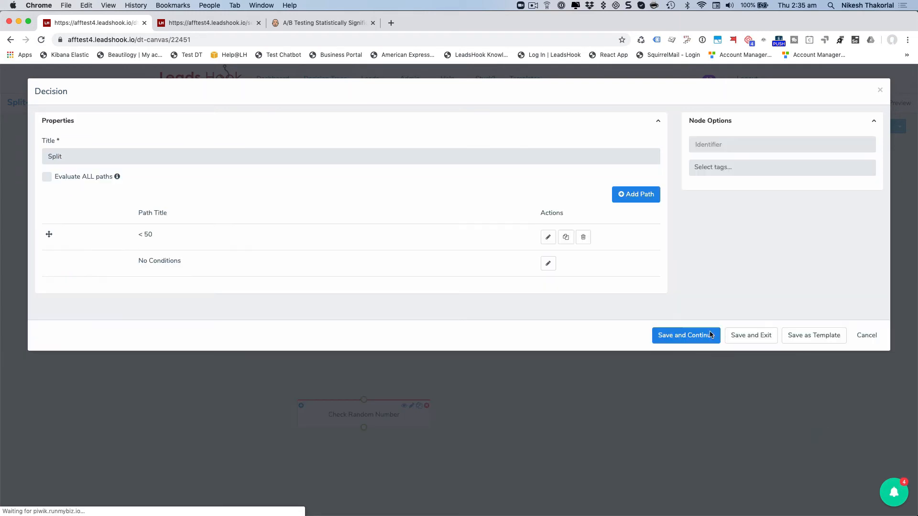
click(751, 336)
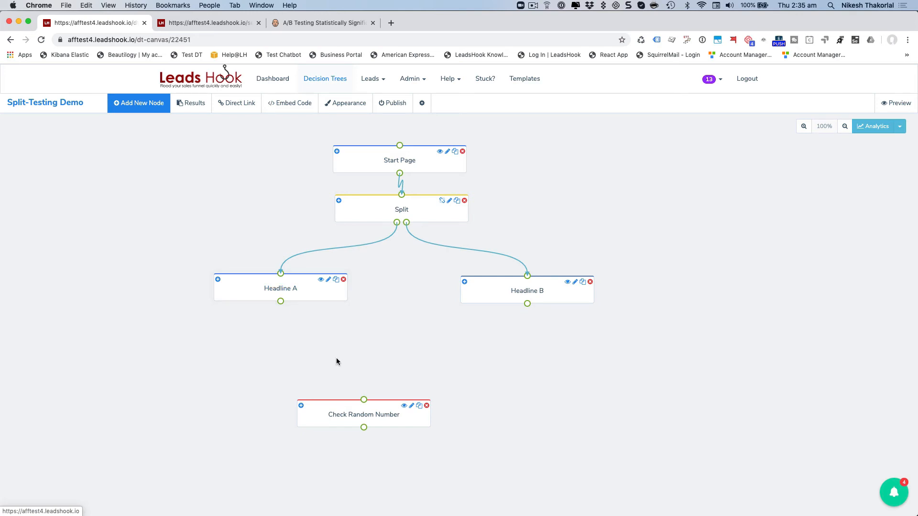
Step: Move the Check Random Number node up between the headline nodes and connect Headline A and Headline B to it
drag(423, 424, 462, 376)
drag(281, 301, 404, 351)
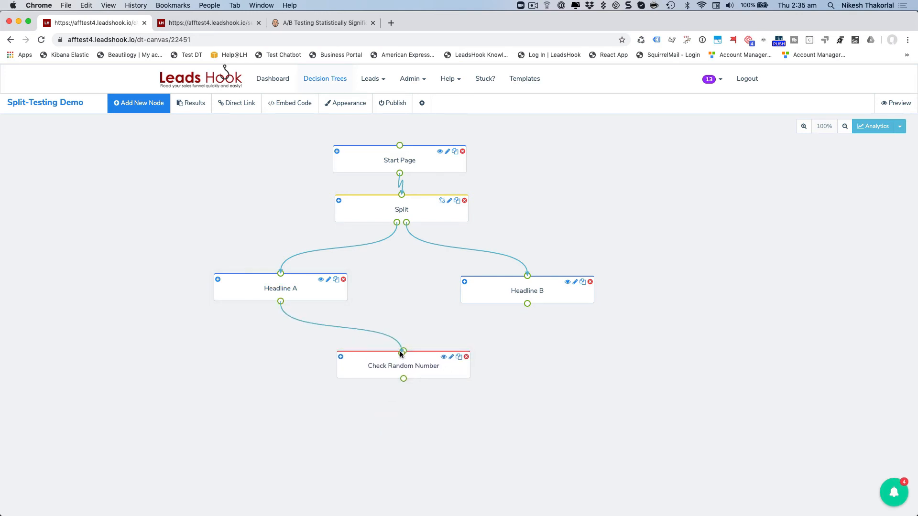
drag(528, 304, 403, 351)
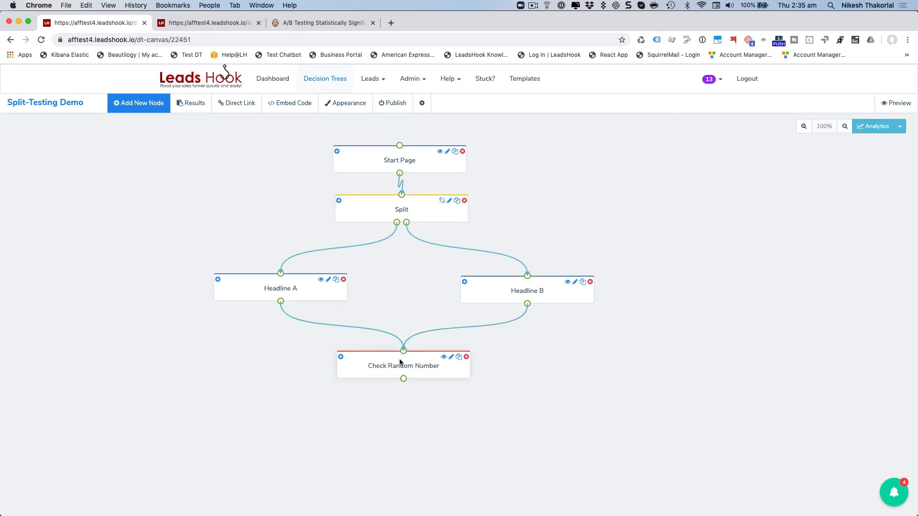
click(285, 289)
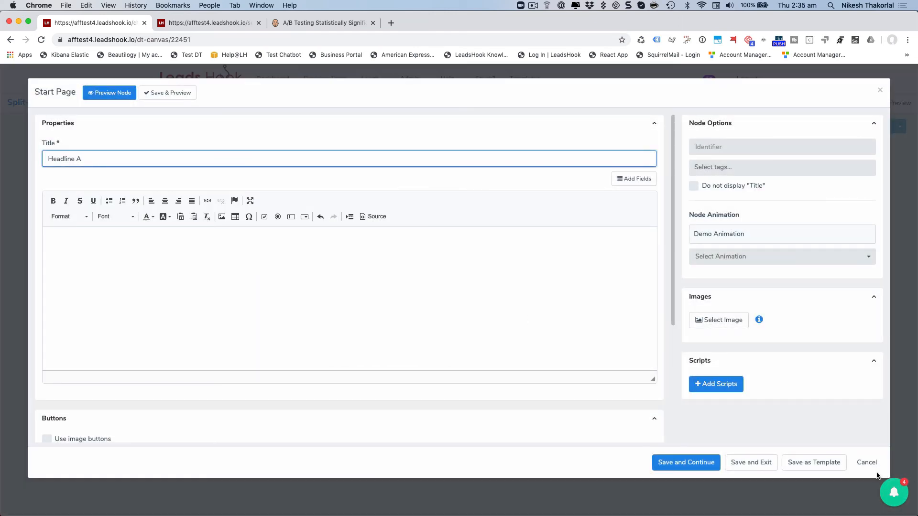
click(866, 462)
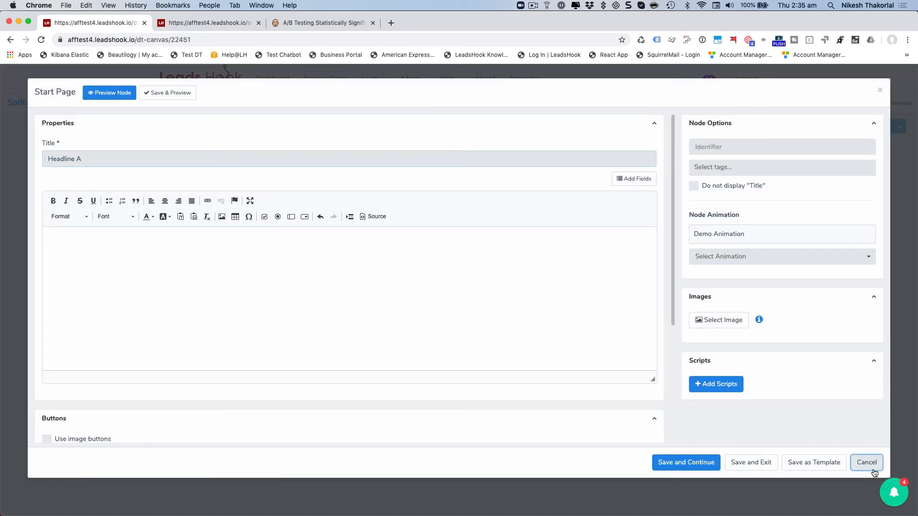
Step: On the Check Random Number results page, insert {st_counter_a} twice below the random number line and {st_counter_b} twice on the following line
click(425, 372)
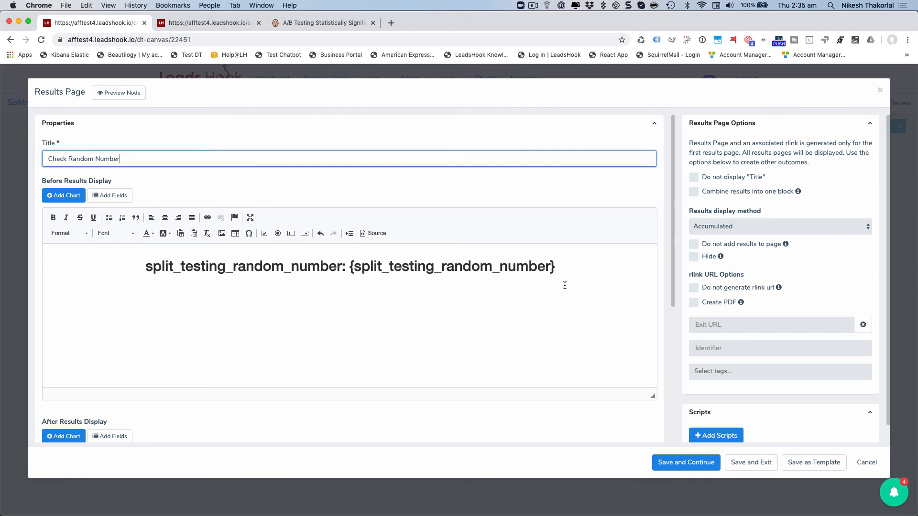
click(573, 268)
key(Return)
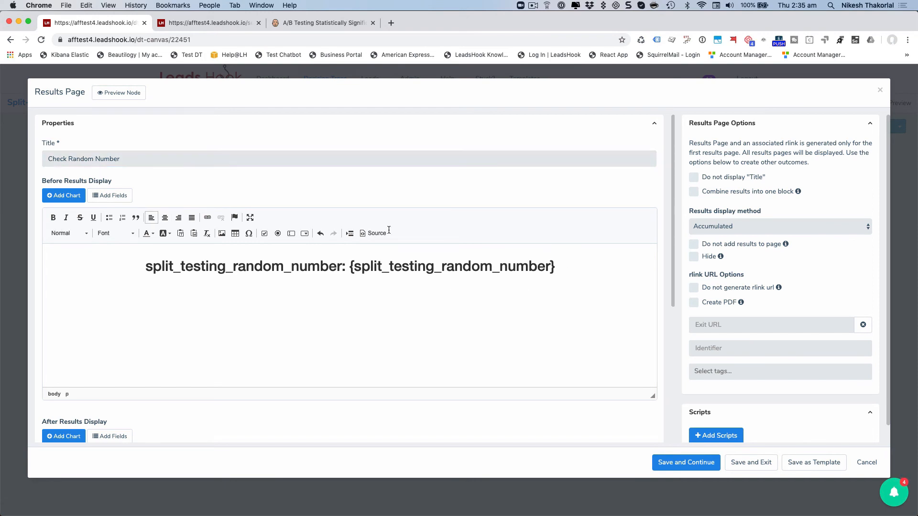
click(106, 195)
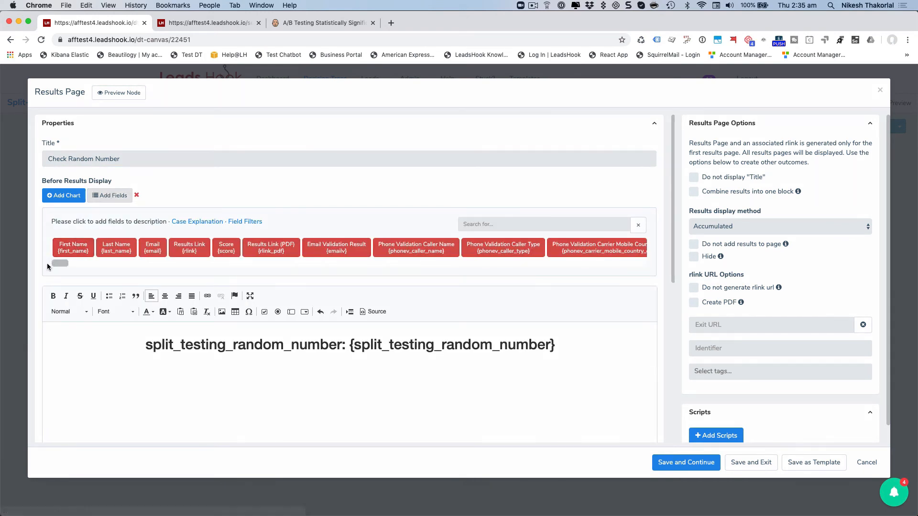
scroll(430, 249, right, 10)
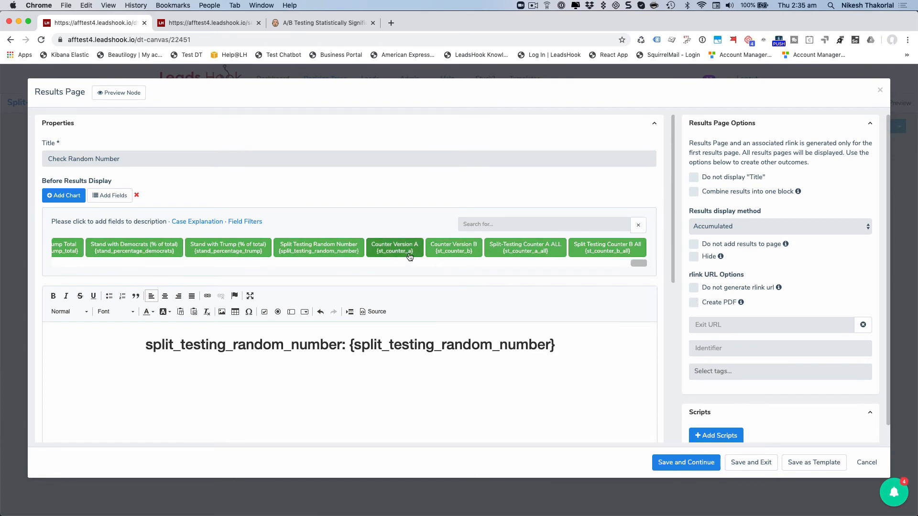
click(407, 253)
click(407, 252)
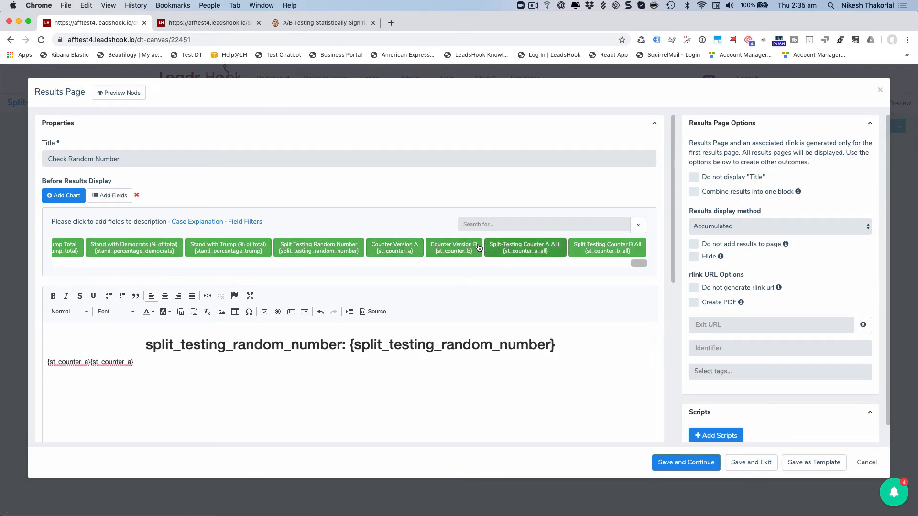
click(454, 249)
click(454, 248)
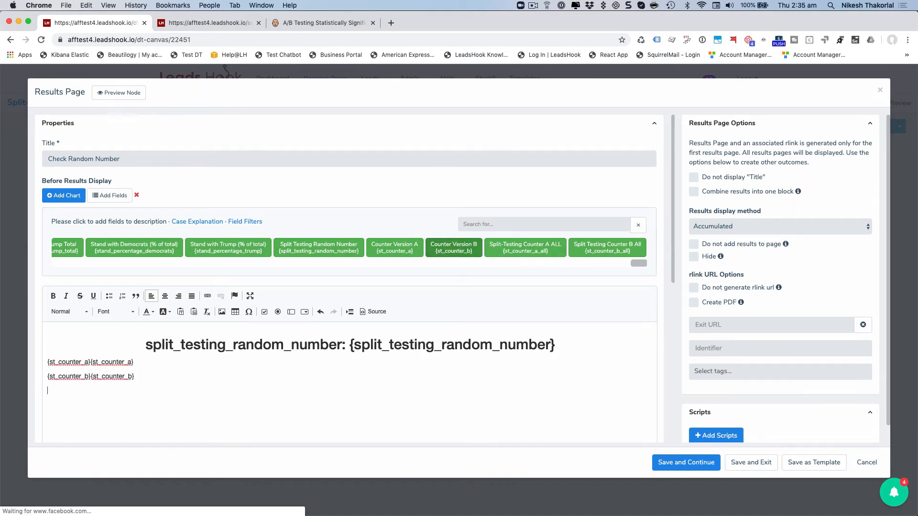
Step: Insert {st_counter_a_all} twice on the line below the st_counter_b fields and {st_counter_b_all} twice on the following line
click(537, 250)
click(537, 250)
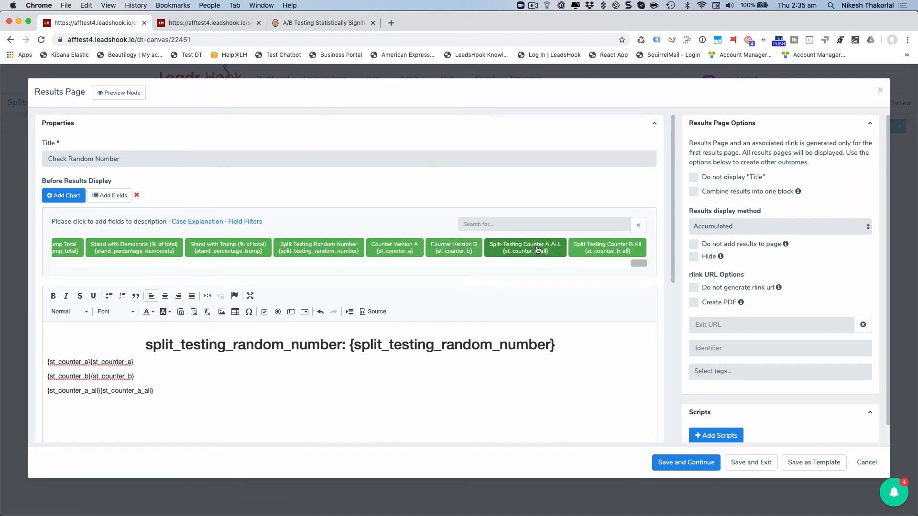
key(Return)
click(618, 251)
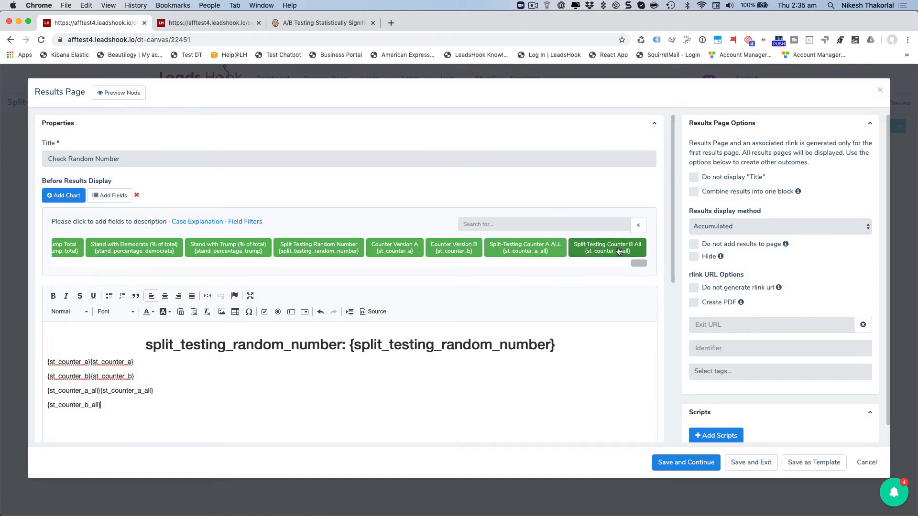
click(618, 251)
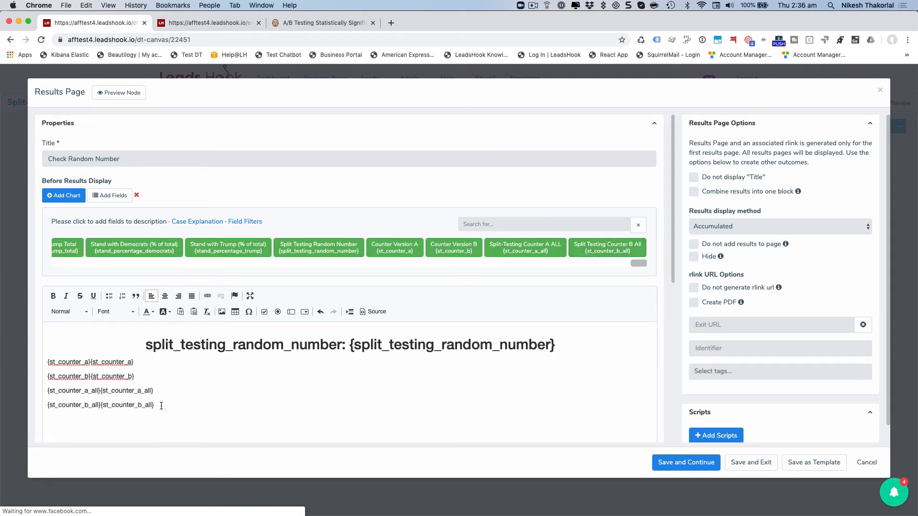
Step: Format the four counter lines as Heading 2 and centre them
drag(161, 406, 35, 358)
click(67, 312)
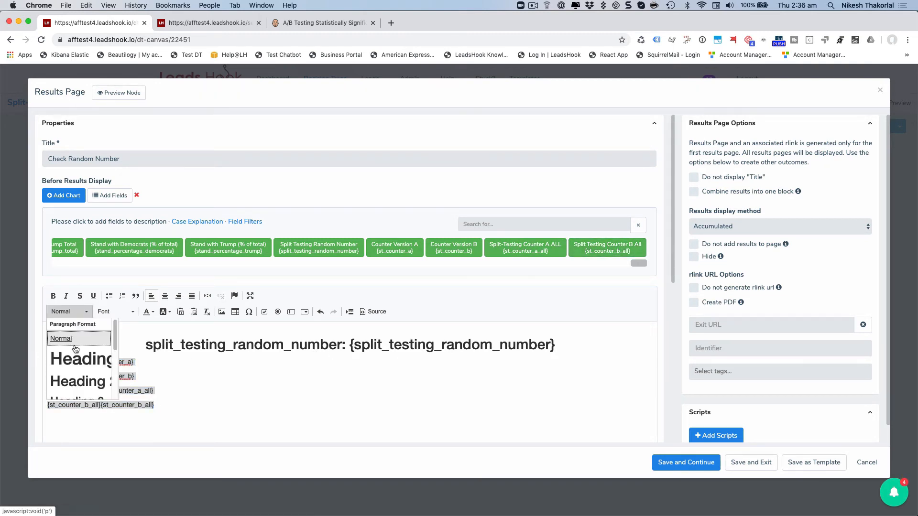
click(85, 380)
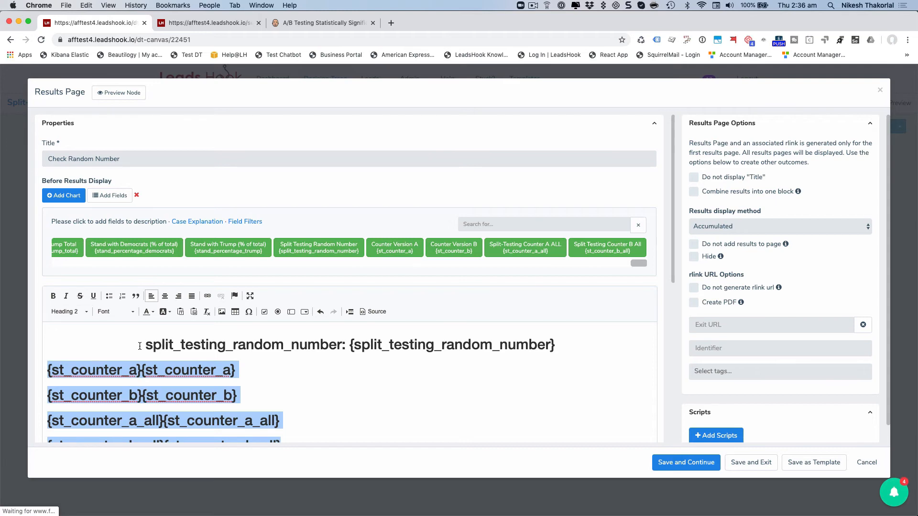
click(165, 296)
Step: Turn the first {st_counter_a} into a plain label reading "st_counter_a: " in front of the remaining field
scroll(315, 382, down, 3)
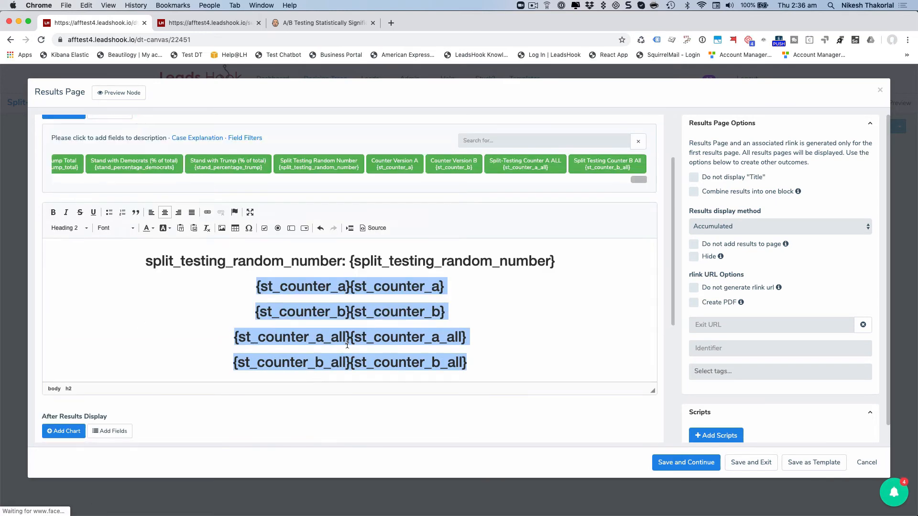
click(353, 289)
key(BackSpace)
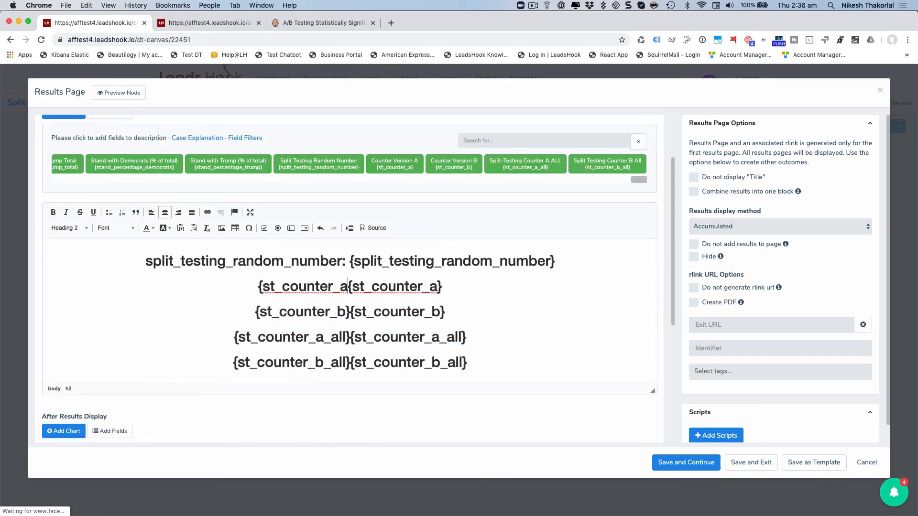
text(:)
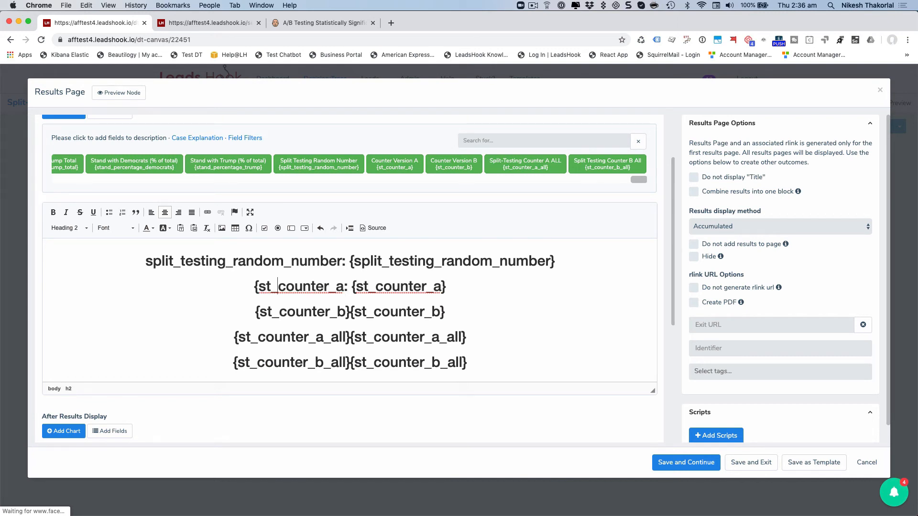
key(BackSpace)
Step: Remove the opening brace from the first copy of st_counter_b, st_counter_a_all and st_counter_b_all
key(Down)
key(Right)
key(BackSpace)
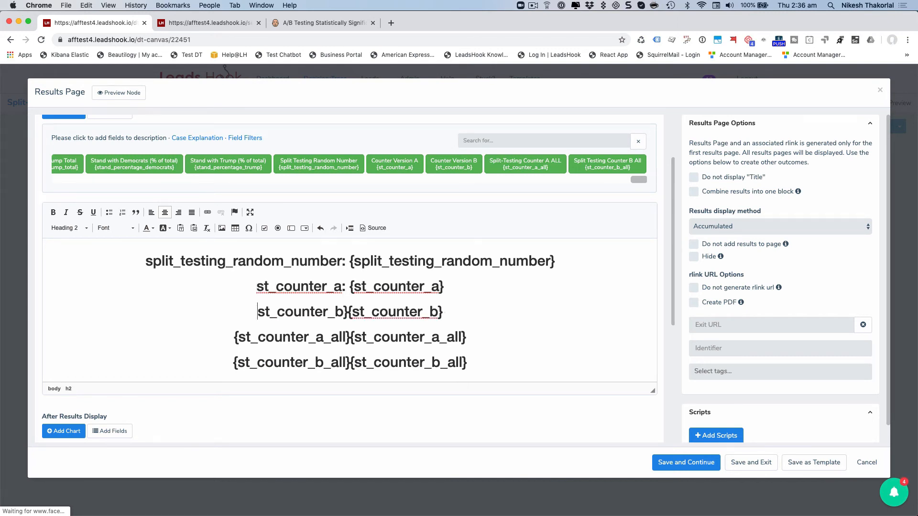
key(Left)
key(BackSpace)
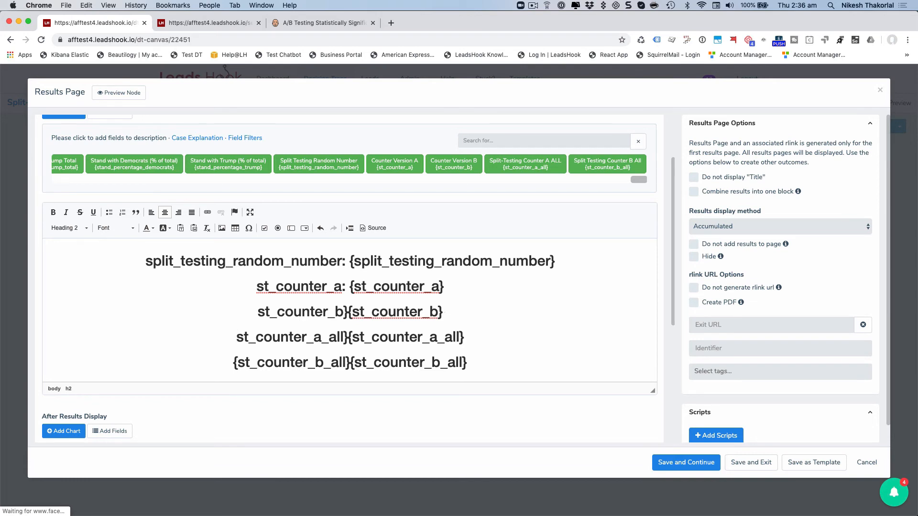
key(Down)
key(Right)
key(BackSpace)
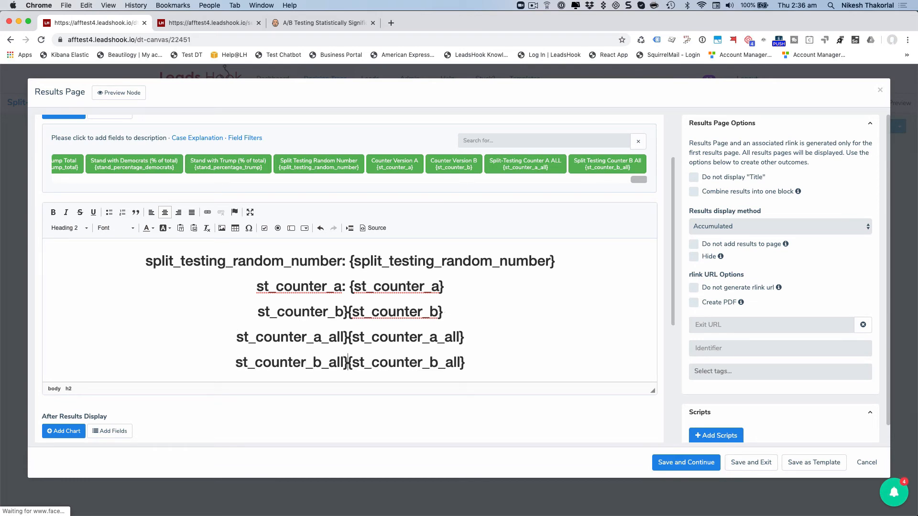
Step: Replace the closing brace of the st_counter_b_all, st_counter_a_all and st_counter_b labels with a colon and space, and save and exit the results page
key(BackSpace)
text(:)
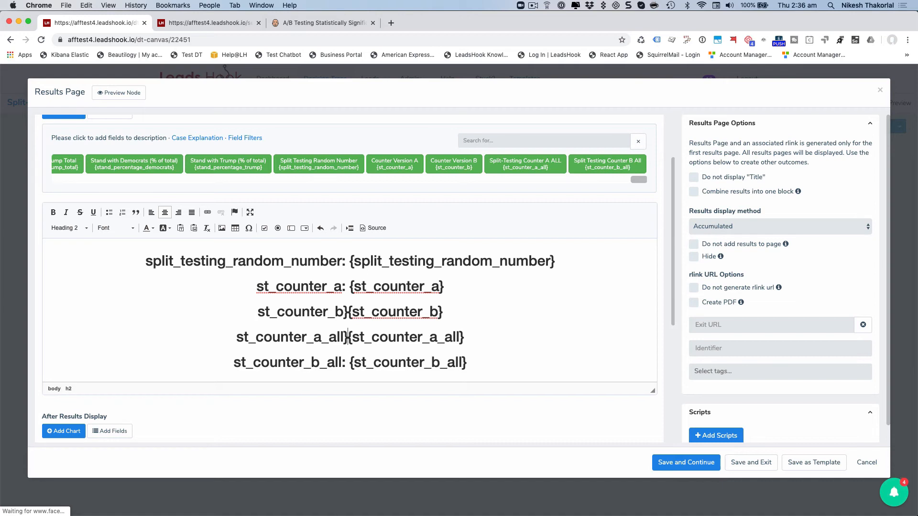
key(BackSpace)
text(:)
key(Up)
key(BackSpace)
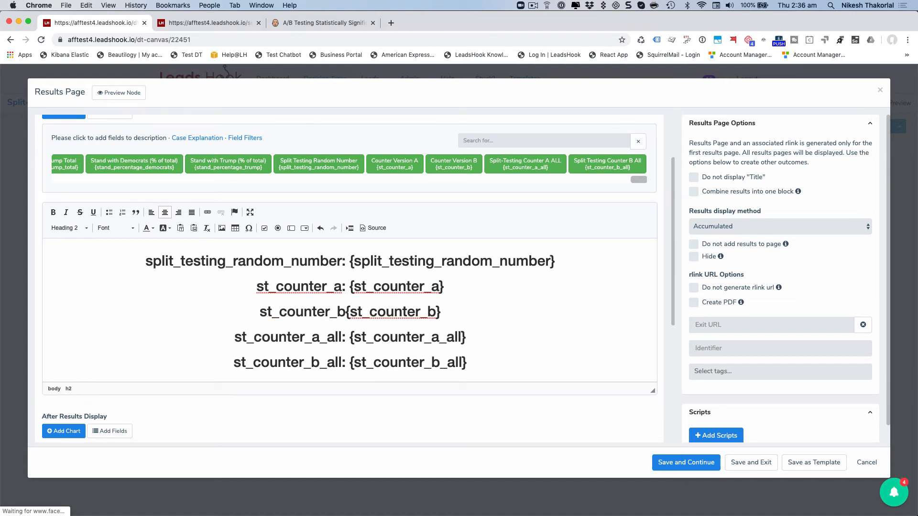
text(:)
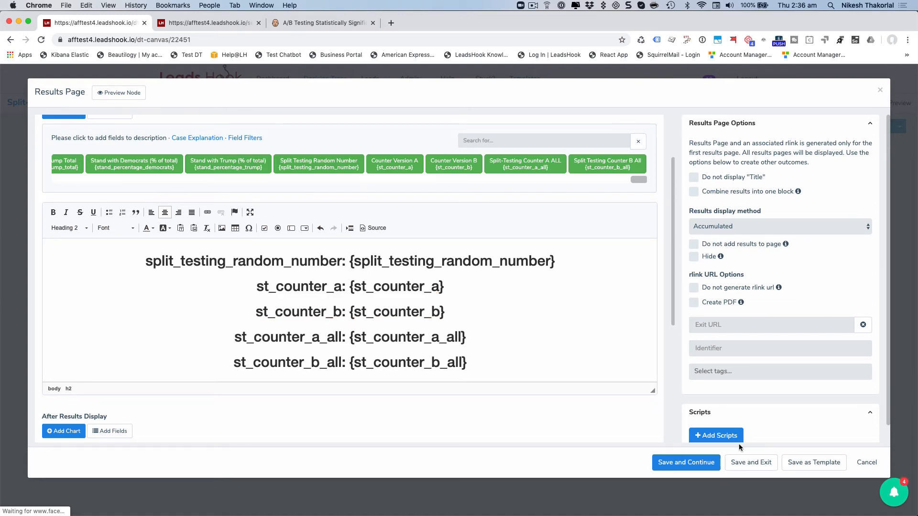
click(750, 462)
click(535, 5)
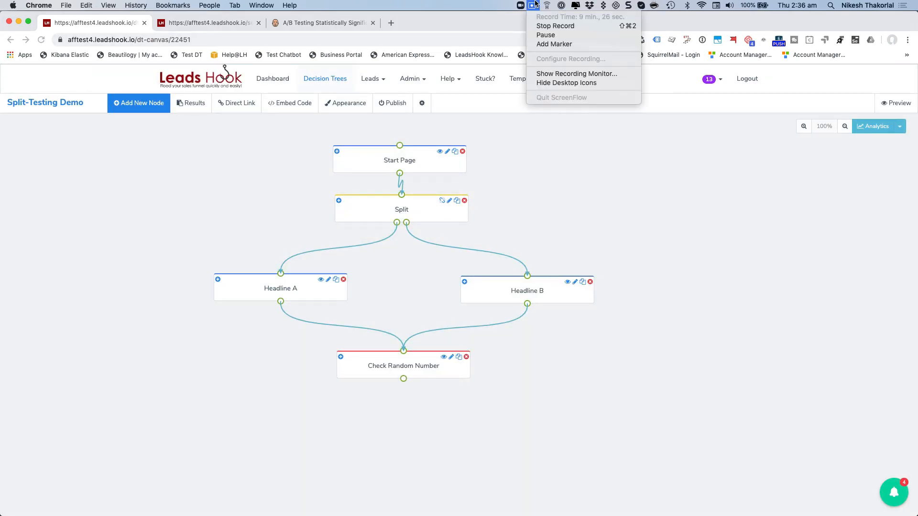
click(542, 35)
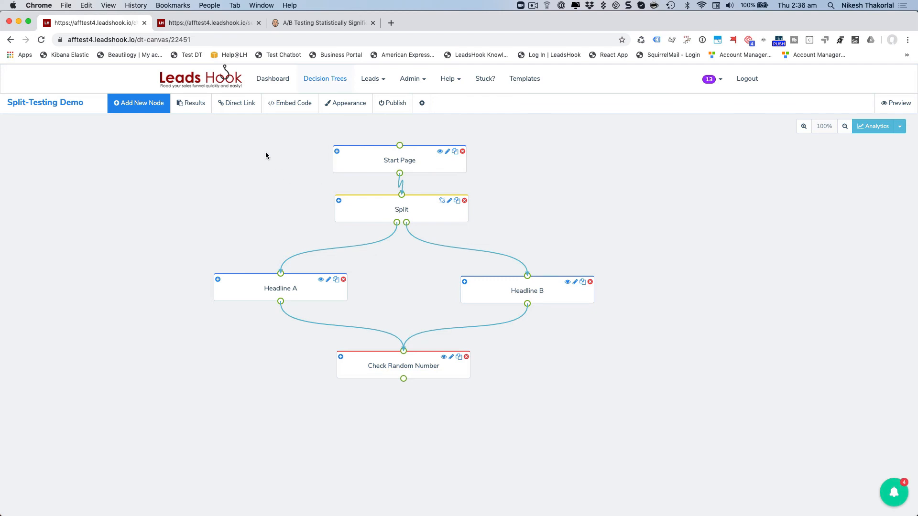
Step: Publish the Split-Testing Demo decision tree, proceeding past the activation warning and saving the version with blank name and description
click(393, 105)
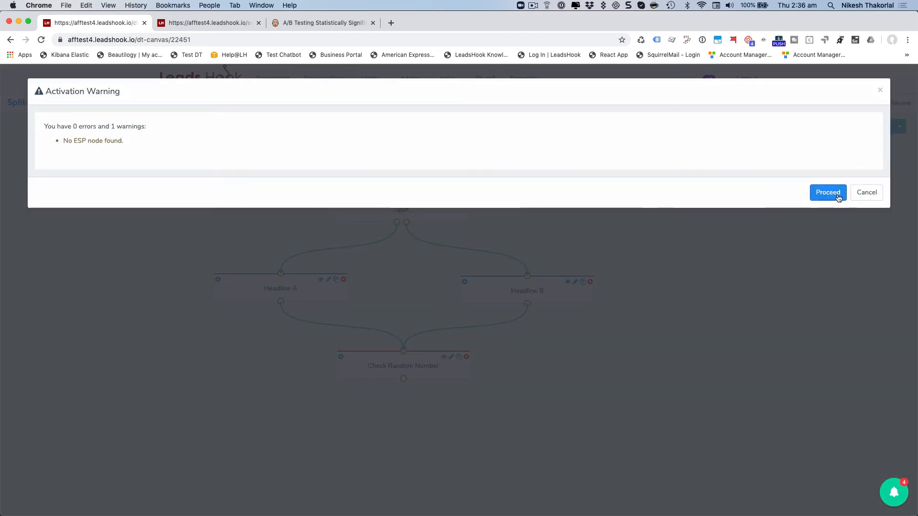
click(838, 196)
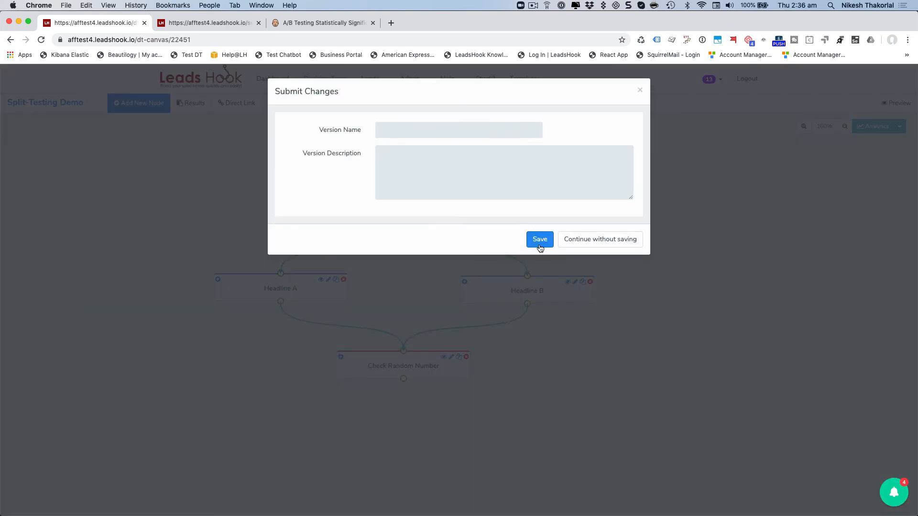
click(539, 240)
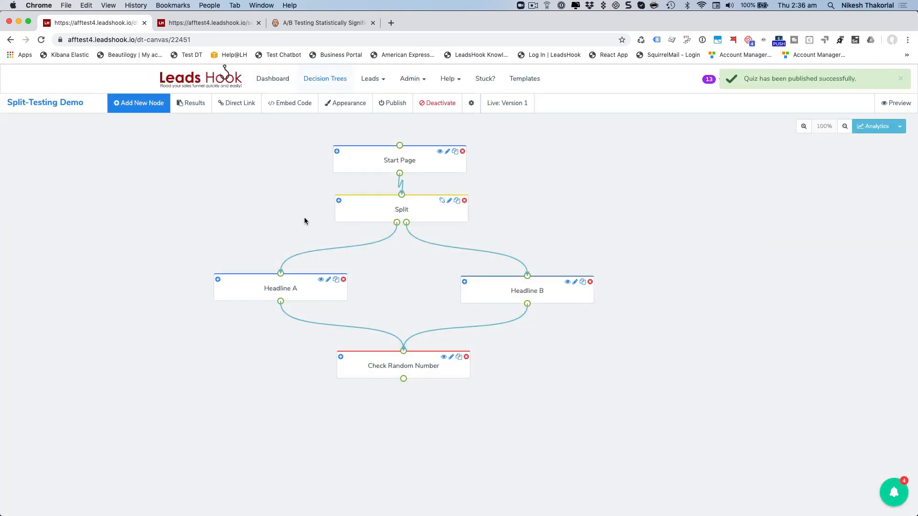
Step: Copy the direct link of Split-Testing Demo and open it in a new incognito window
click(237, 106)
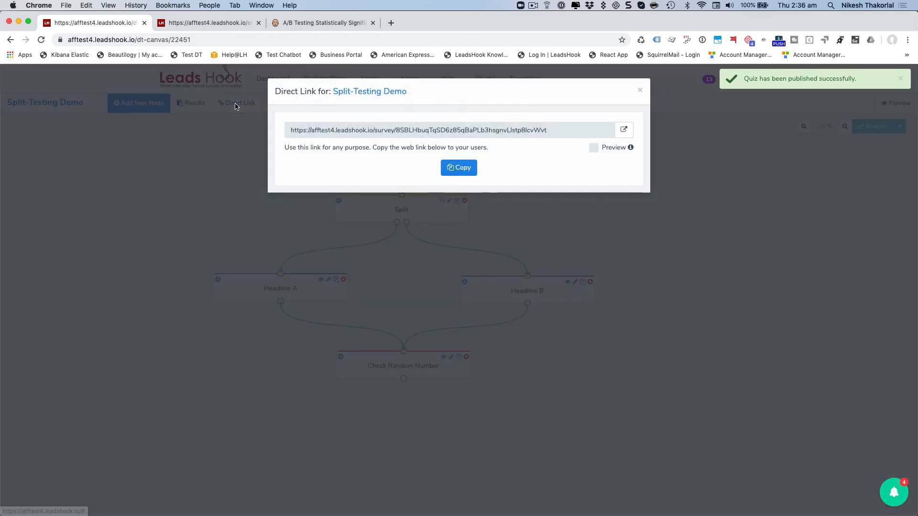
click(453, 169)
click(262, 5)
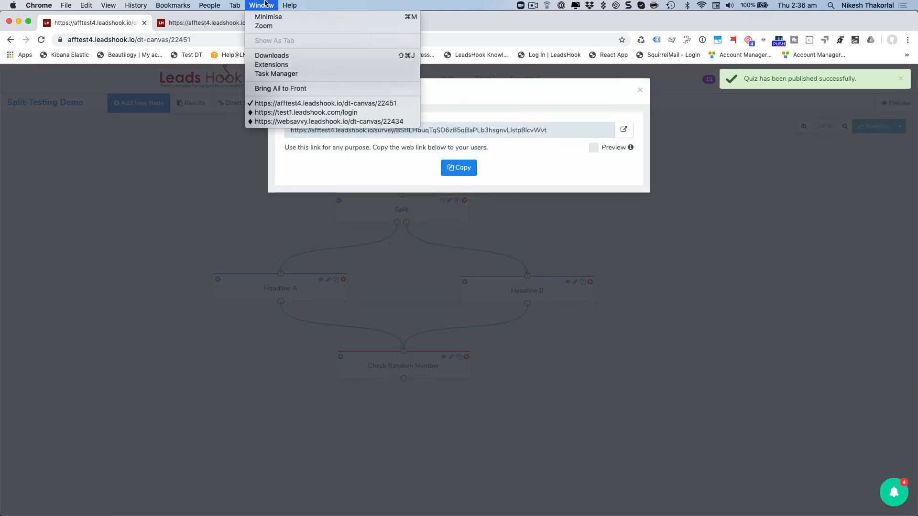
click(265, 2)
click(66, 6)
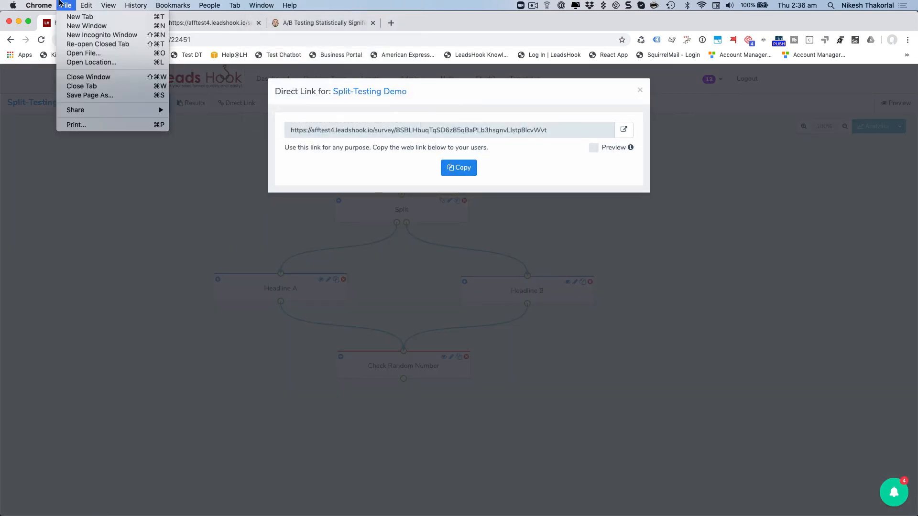
click(75, 36)
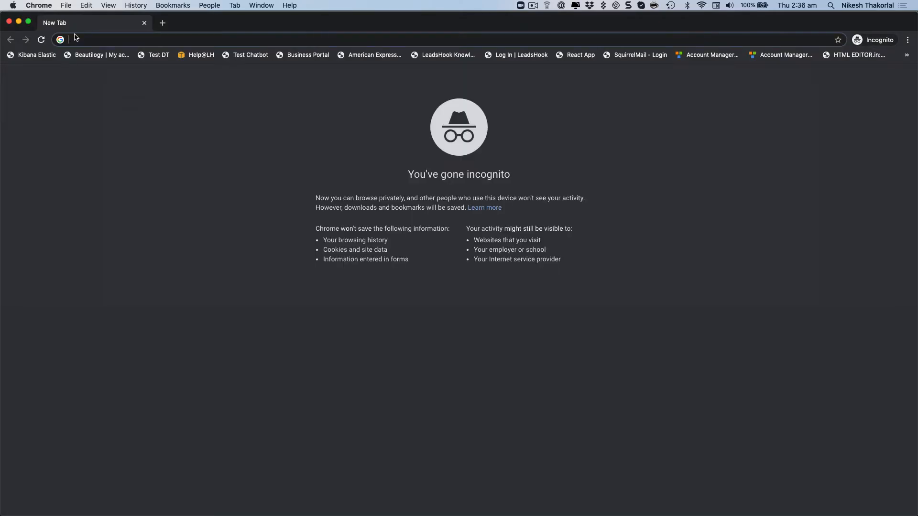
key(super+v)
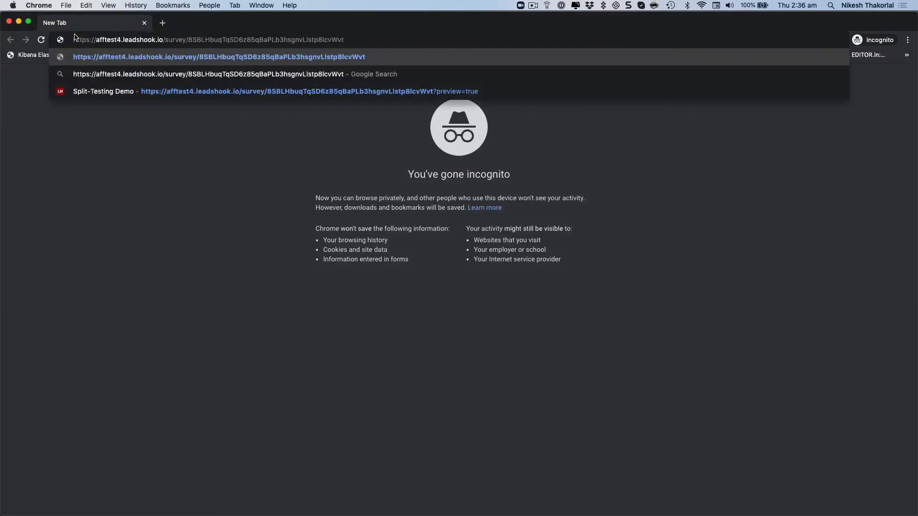
key(Return)
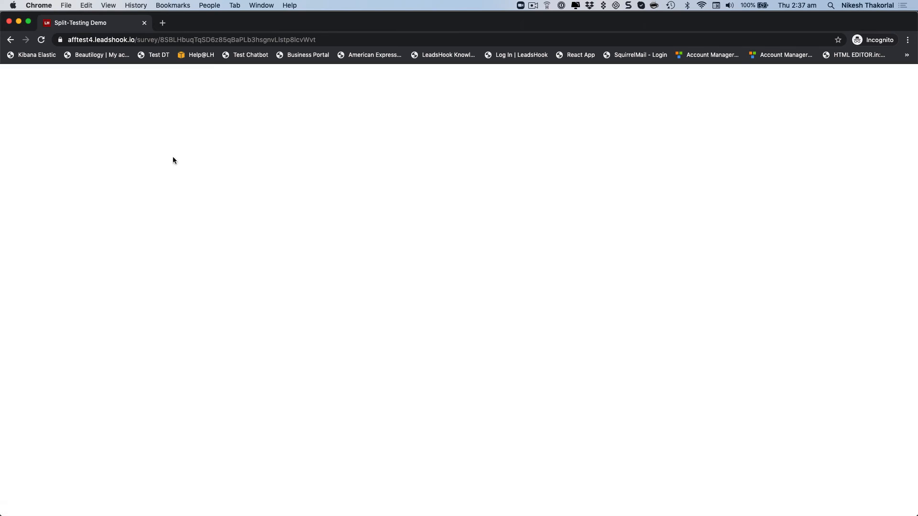
Step: Run through the published survey three times, reloading it between runs, to check the individual and total counters on the results page
click(457, 122)
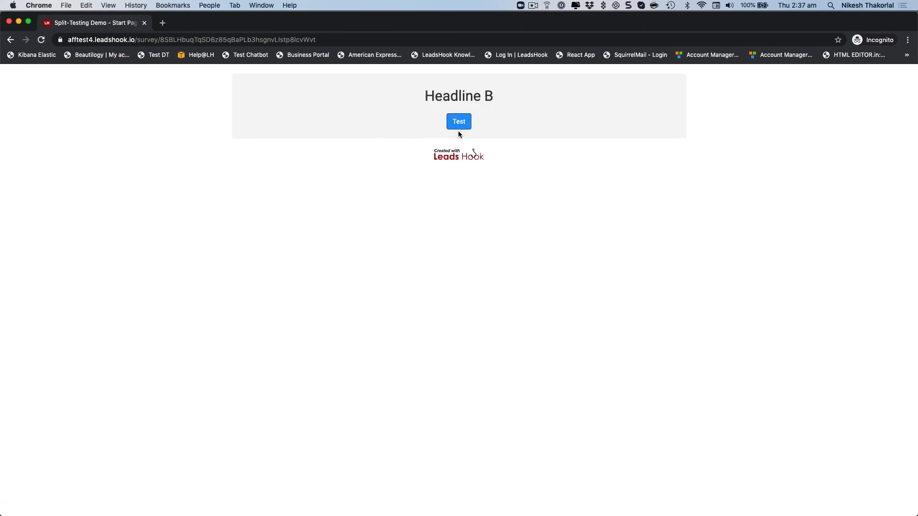
click(462, 124)
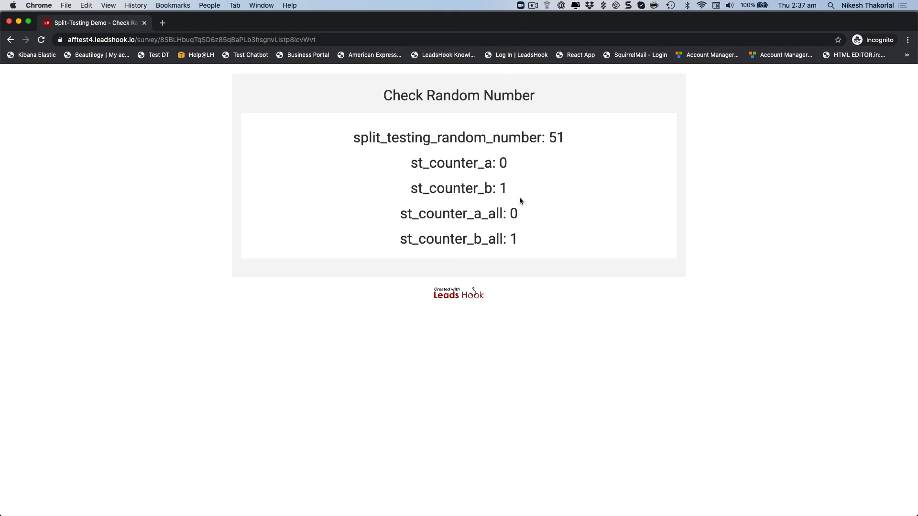
click(41, 40)
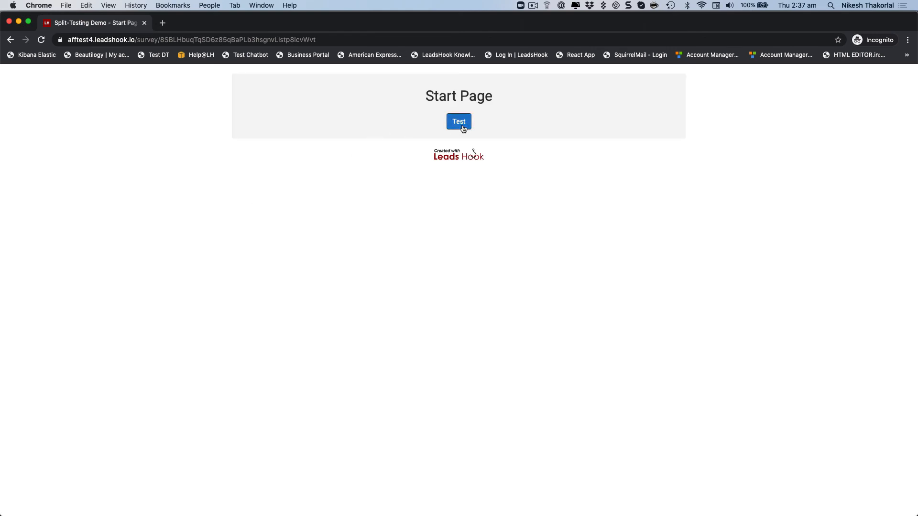
click(460, 123)
click(459, 120)
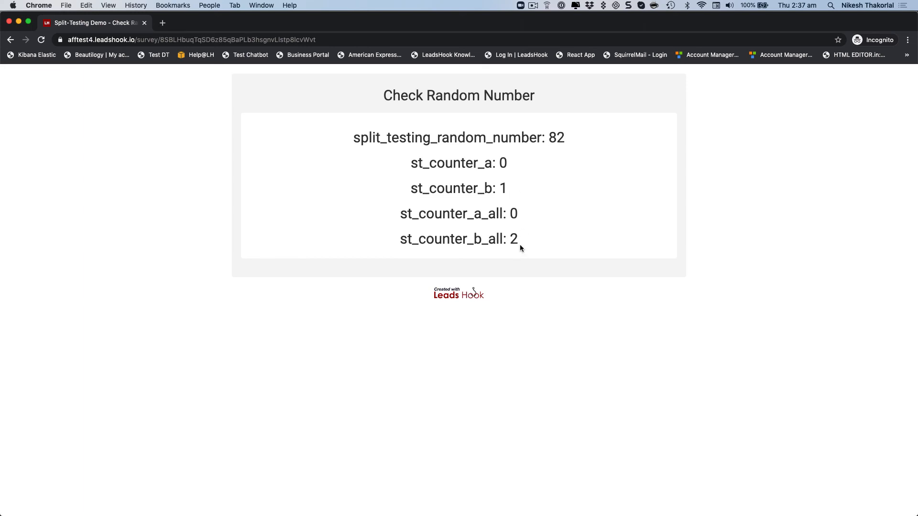
click(41, 40)
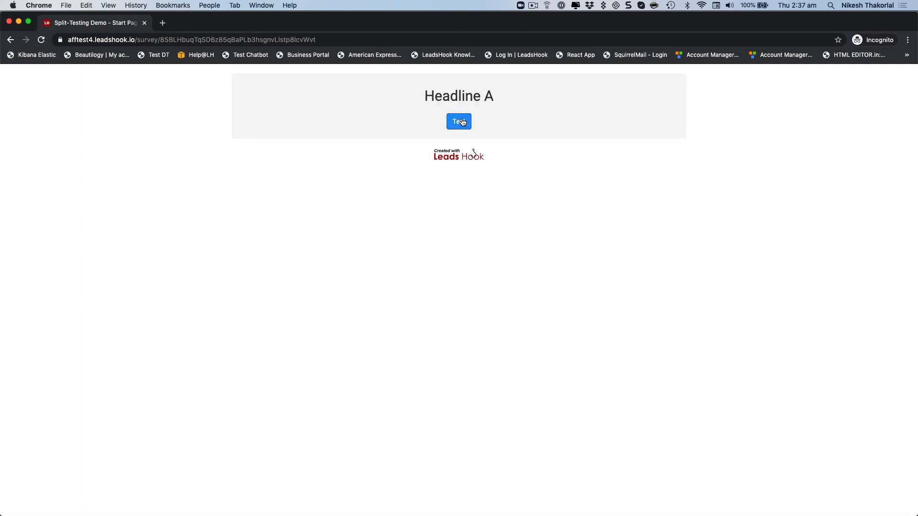
click(459, 125)
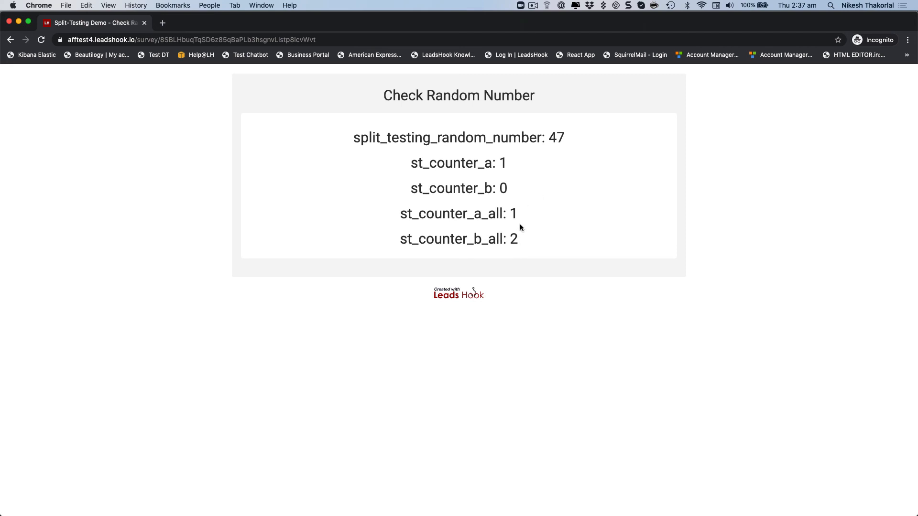
Step: View version A's visitor count field in the A/B testing calculator, and return to the decision tree canvas with the direct link dialog closed
click(262, 5)
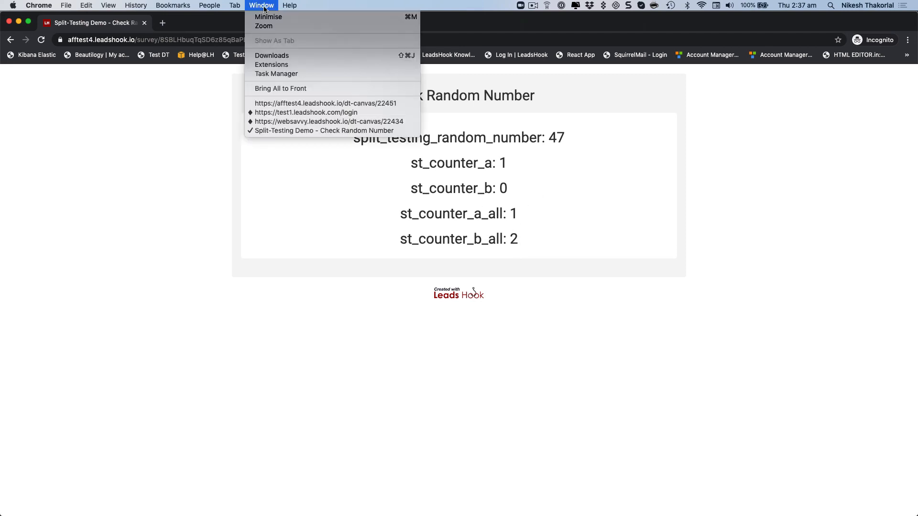
click(298, 104)
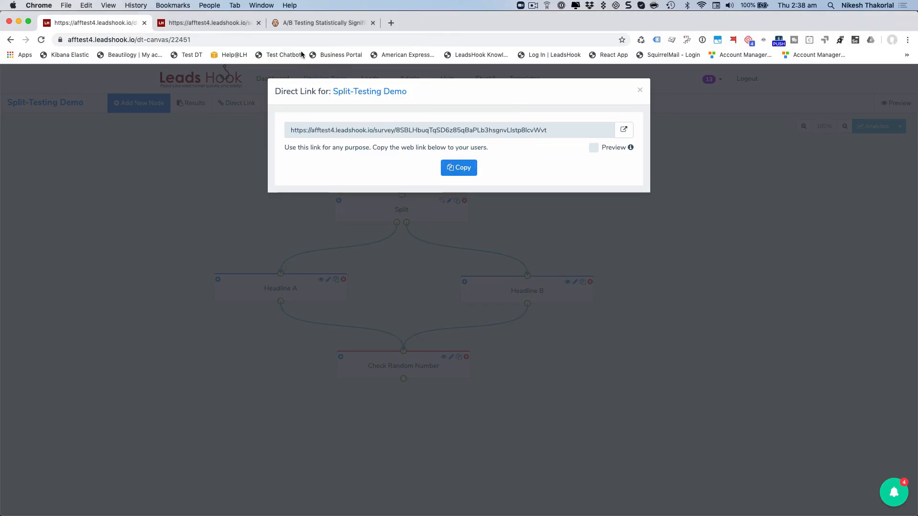
click(303, 23)
click(247, 338)
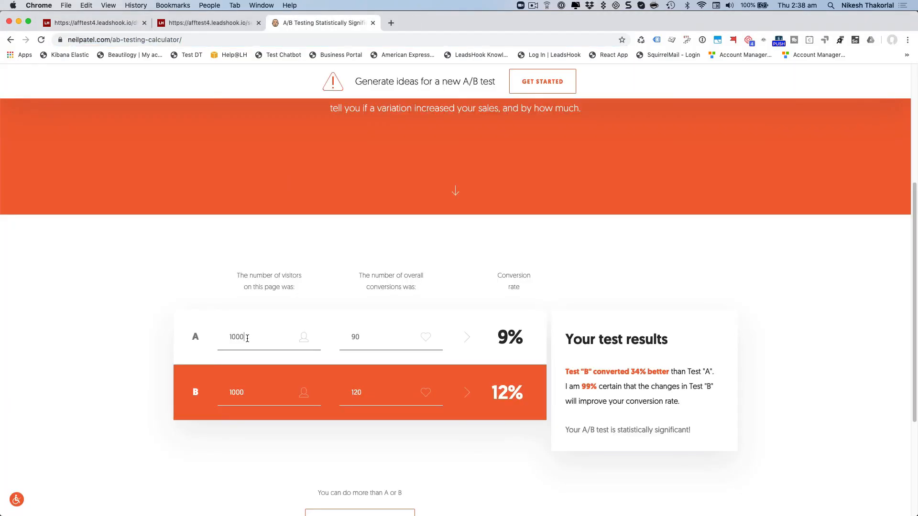
drag(248, 338, 198, 333)
click(90, 22)
click(151, 199)
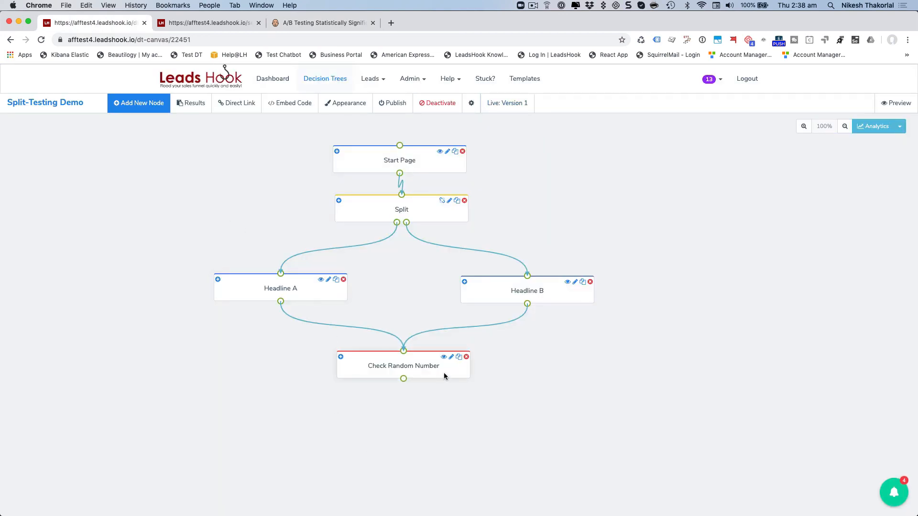
Step: Move the Check Random Number node slightly lower and add an untitled Decision node without settings, placing it below and left of Headline A
drag(444, 372, 443, 392)
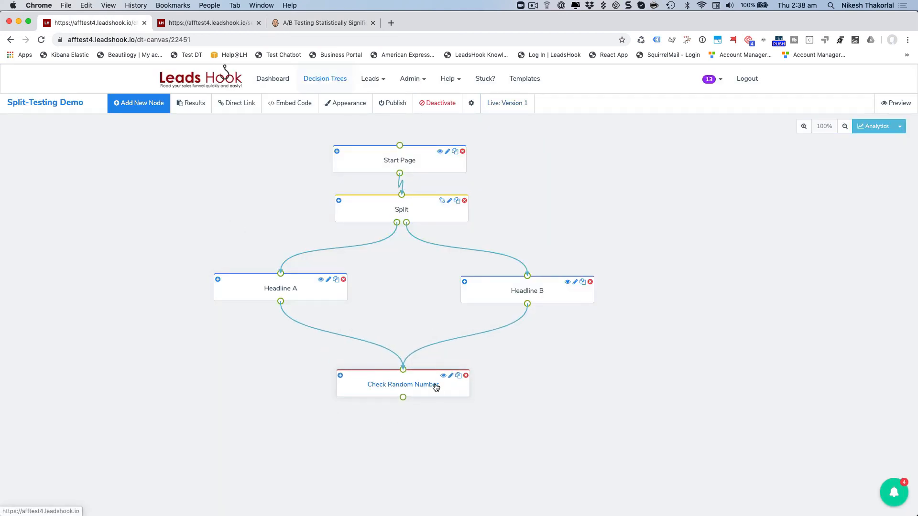
click(152, 105)
drag(85, 238, 285, 351)
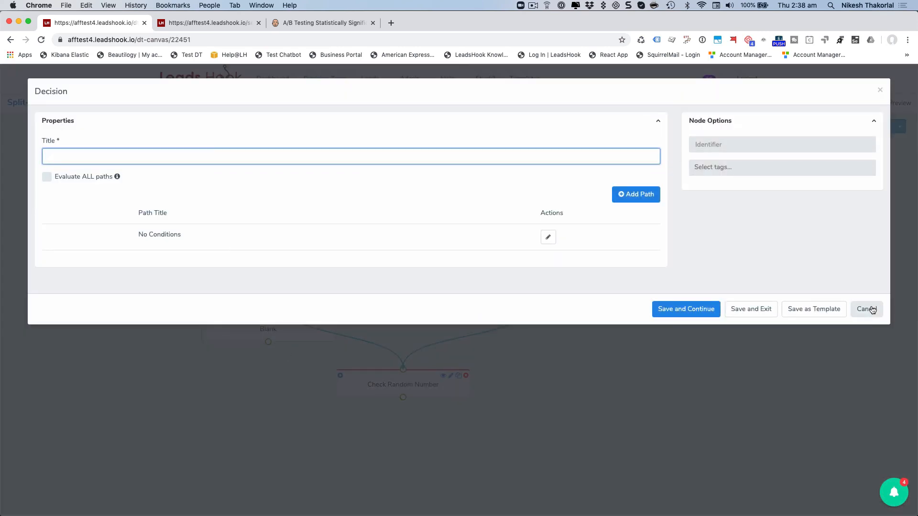
click(866, 309)
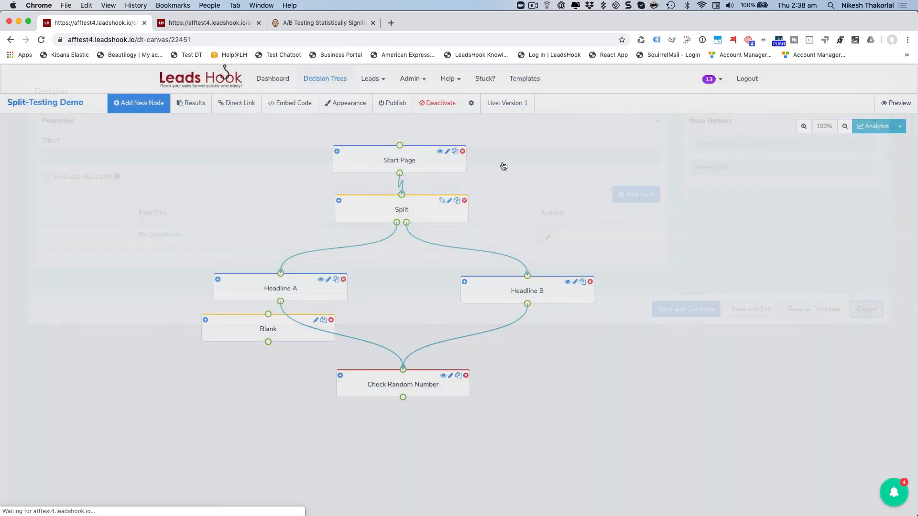
drag(290, 347, 311, 348)
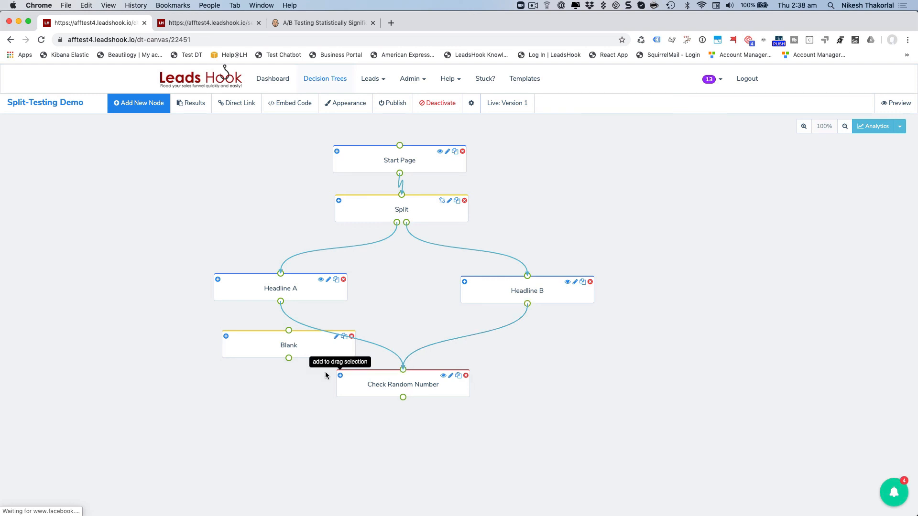
drag(330, 353, 429, 338)
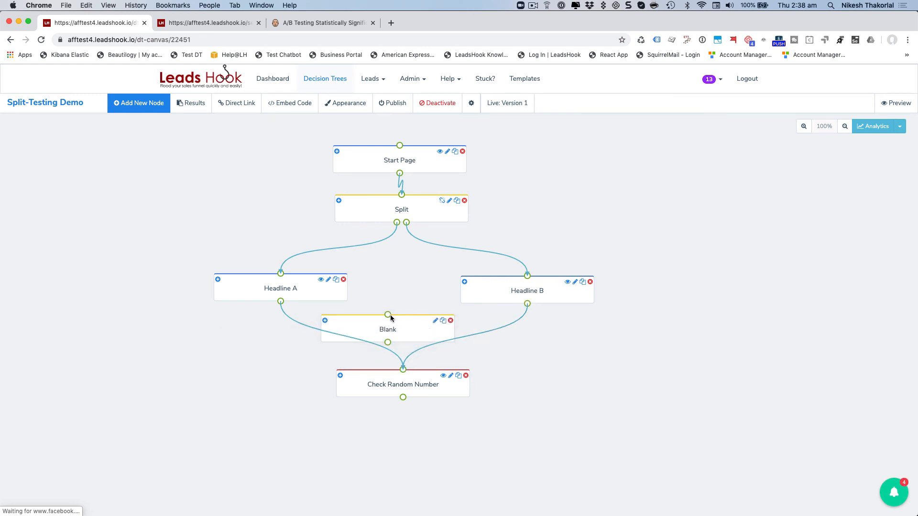
drag(409, 323, 248, 346)
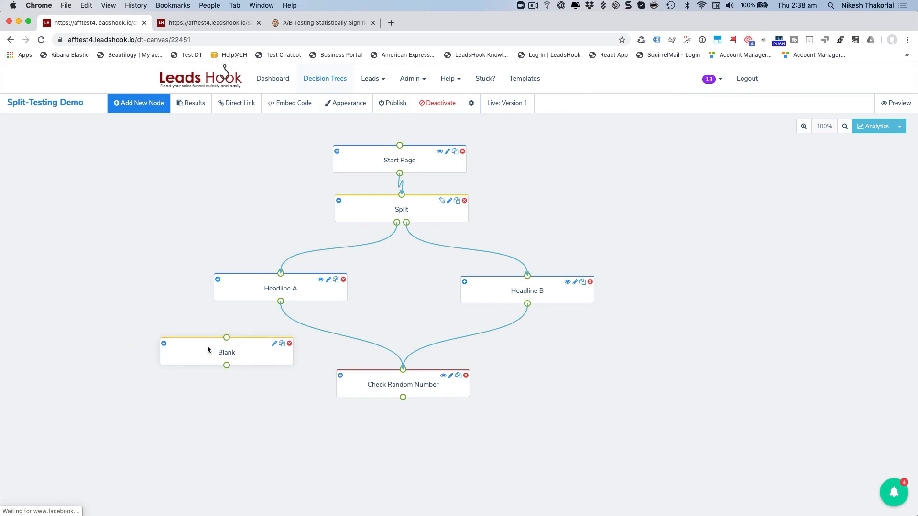
Step: View the A/B testing calculator, and examine the Check Random Number node's counter fields and script options without changing them
click(314, 22)
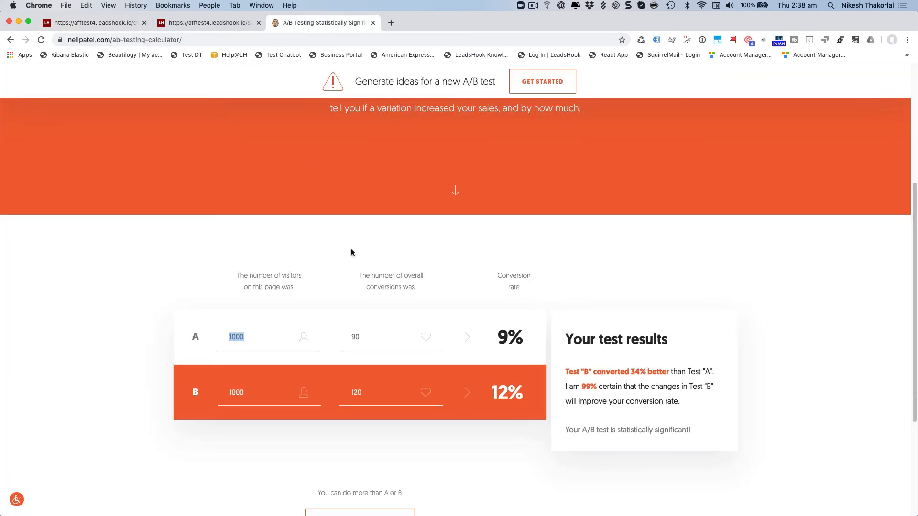
click(110, 23)
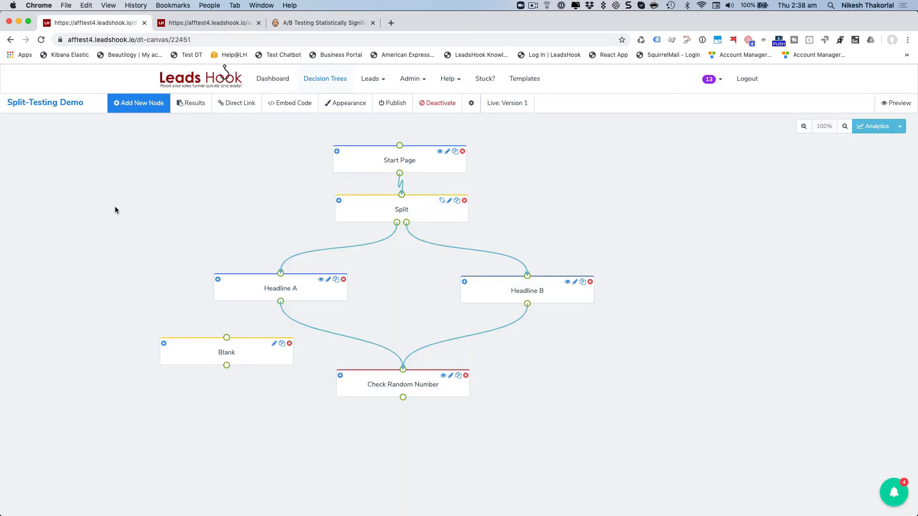
click(408, 388)
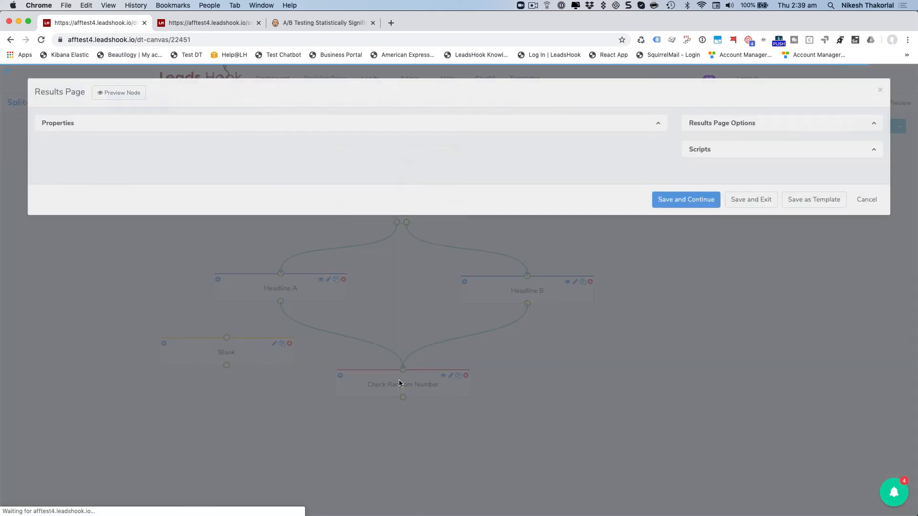
scroll(719, 392, down, 1)
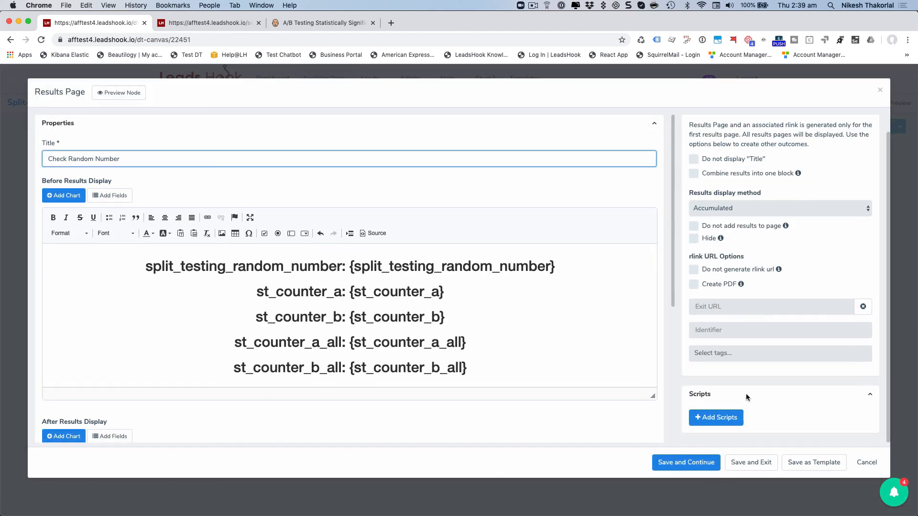
click(879, 91)
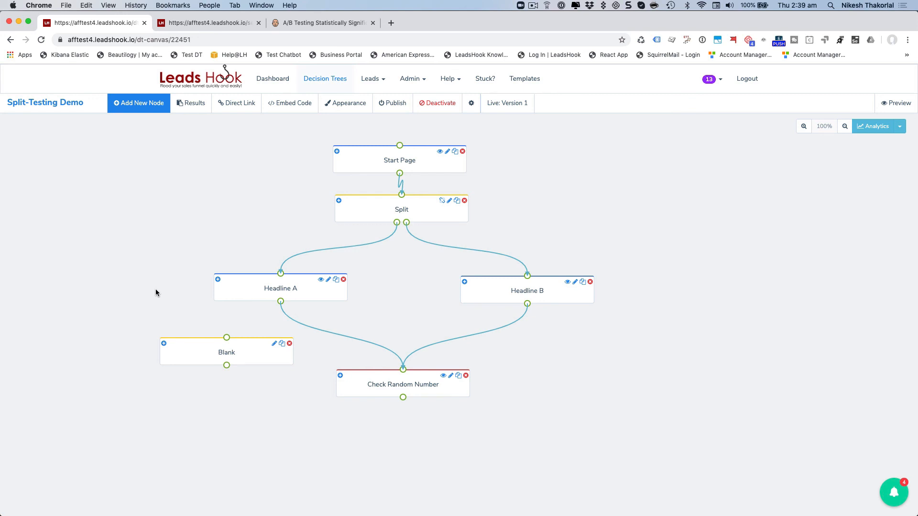
Step: Remove the Blank decision node from the Split-Testing Demo canvas
click(290, 343)
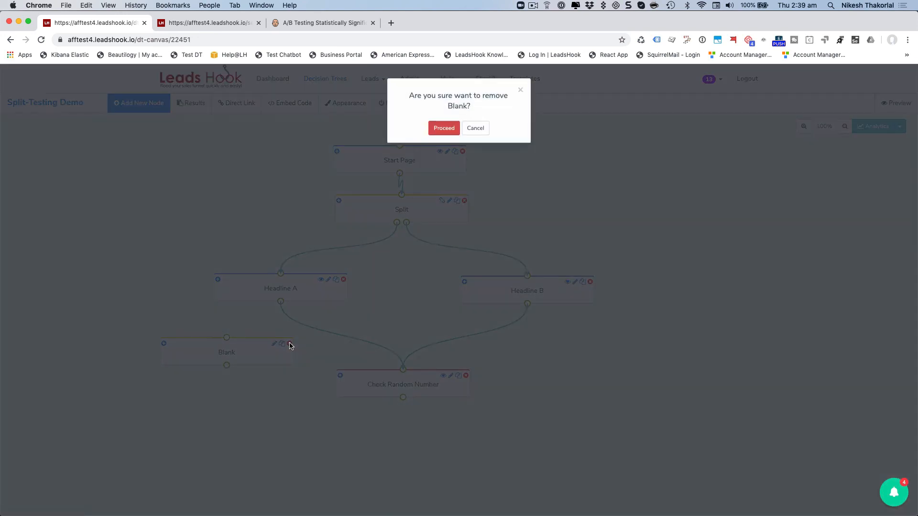
click(444, 128)
Step: Return to the list of decision trees and show the additional actions available for Split-Testing Demo
click(313, 80)
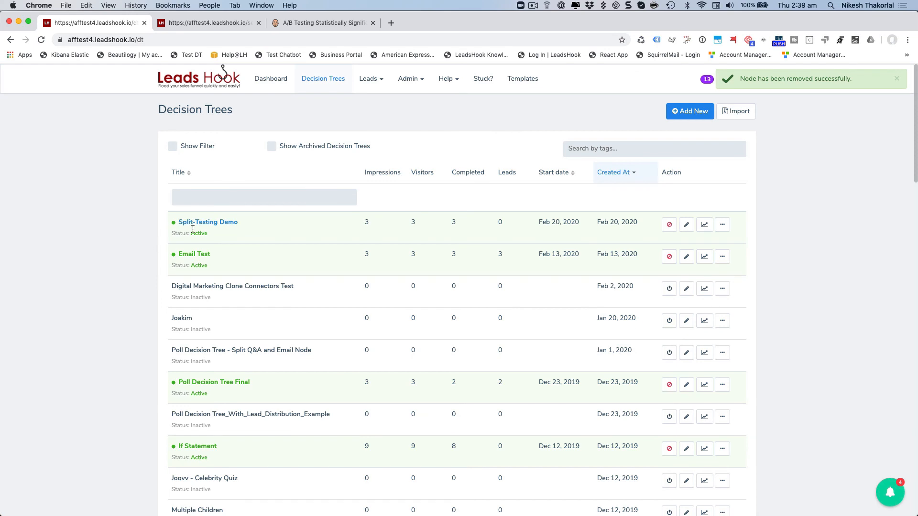
click(723, 225)
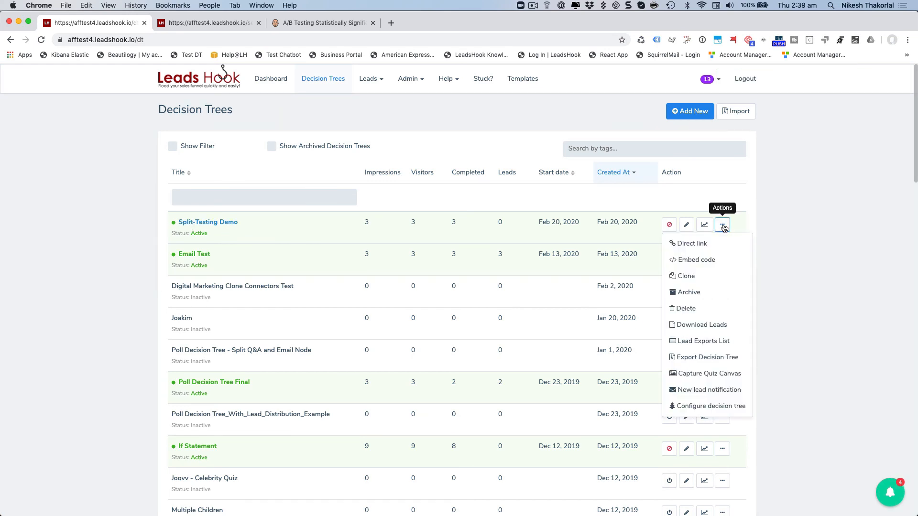